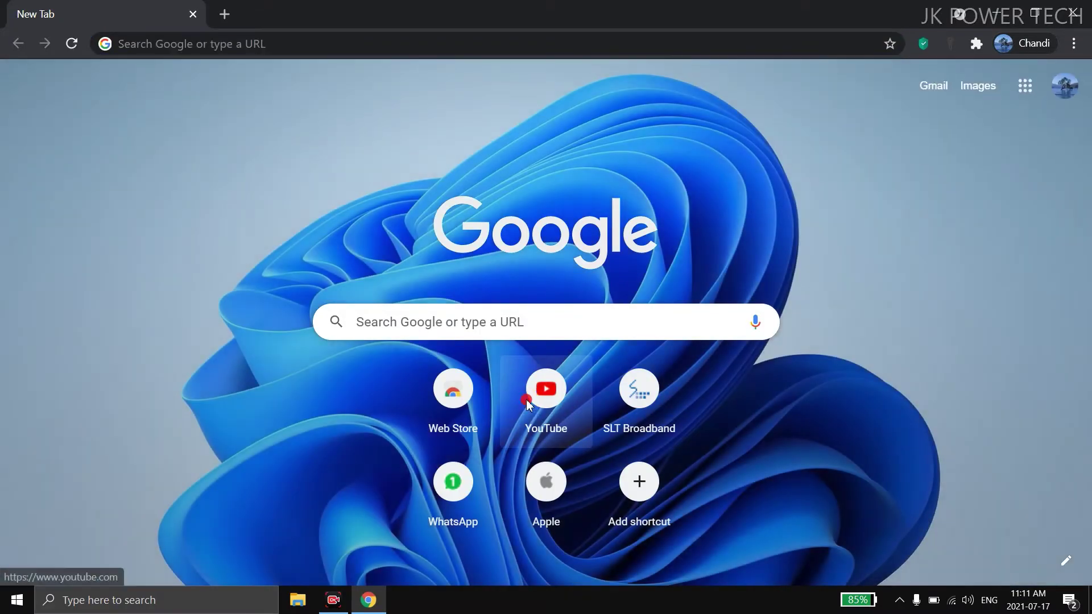
Step: Open YouTube and start uploading a new video to the channel
click(526, 399)
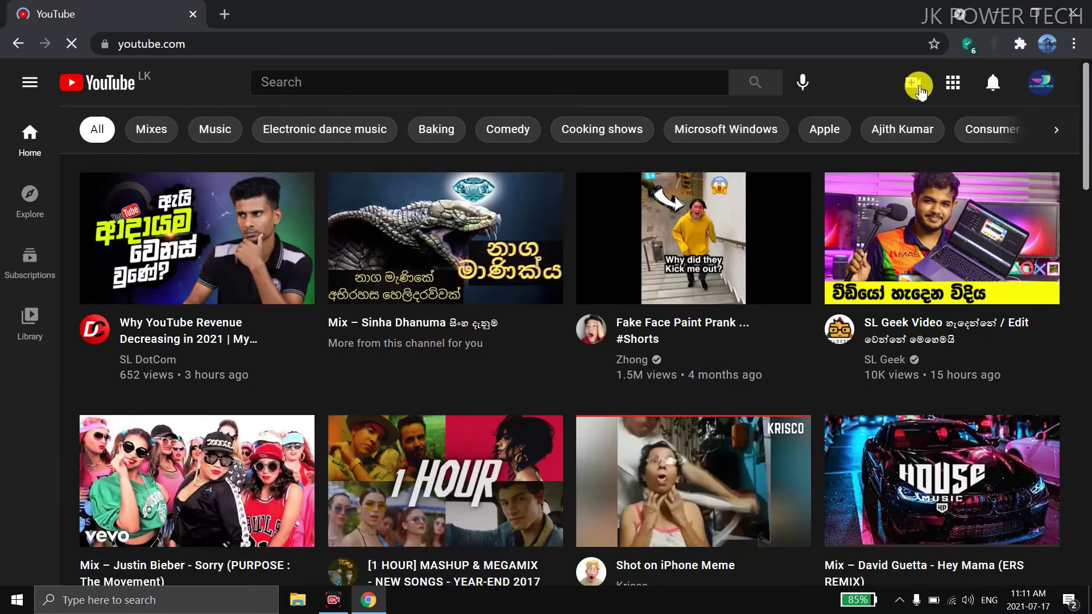
click(912, 87)
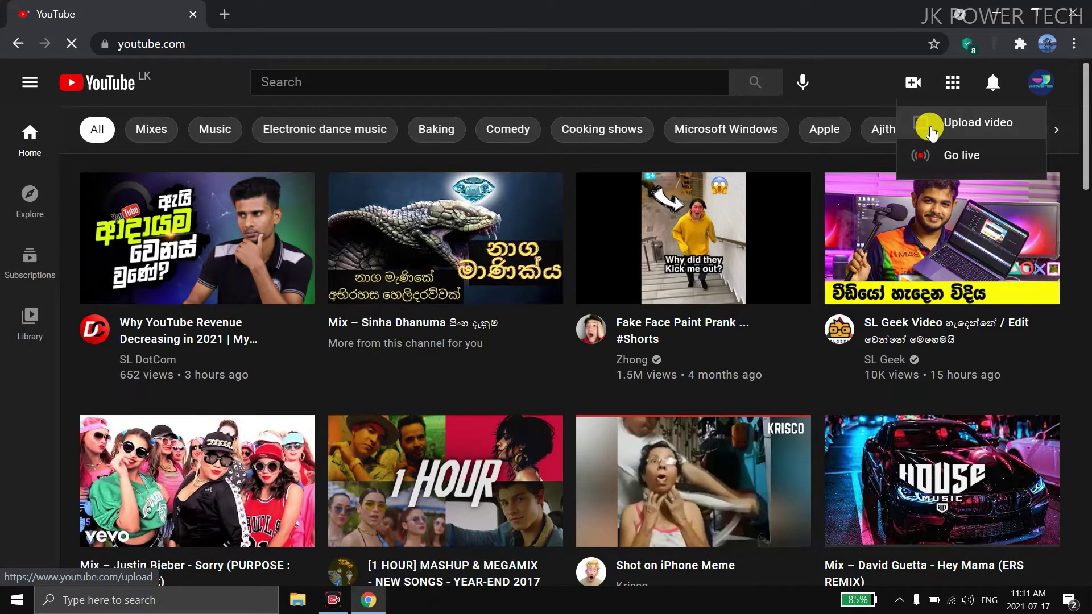
click(931, 130)
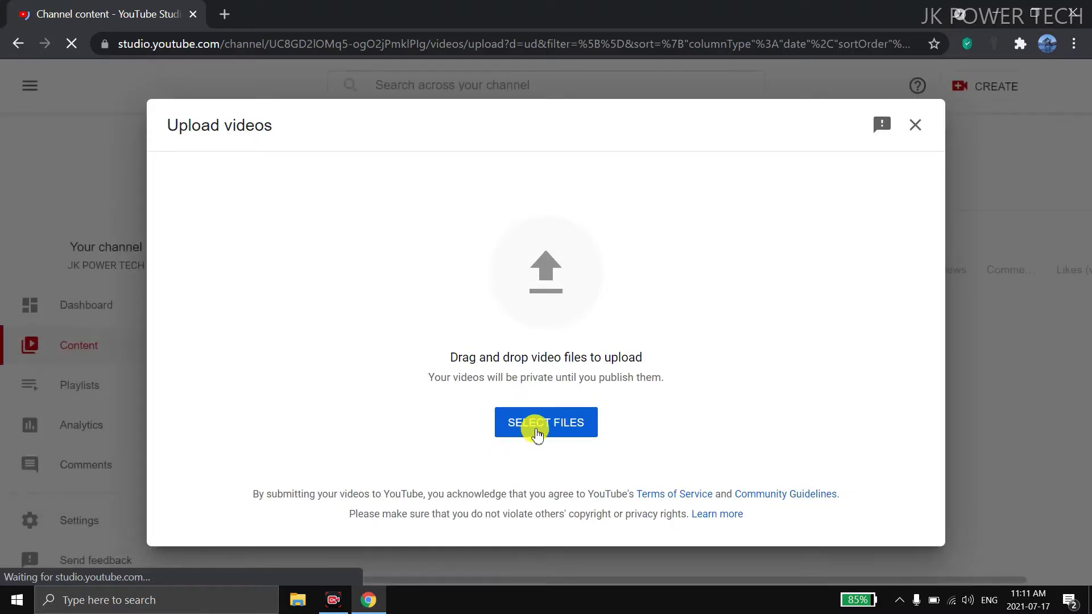
Step: Choose the file "New video" from the Pictures folder and upload it
click(533, 427)
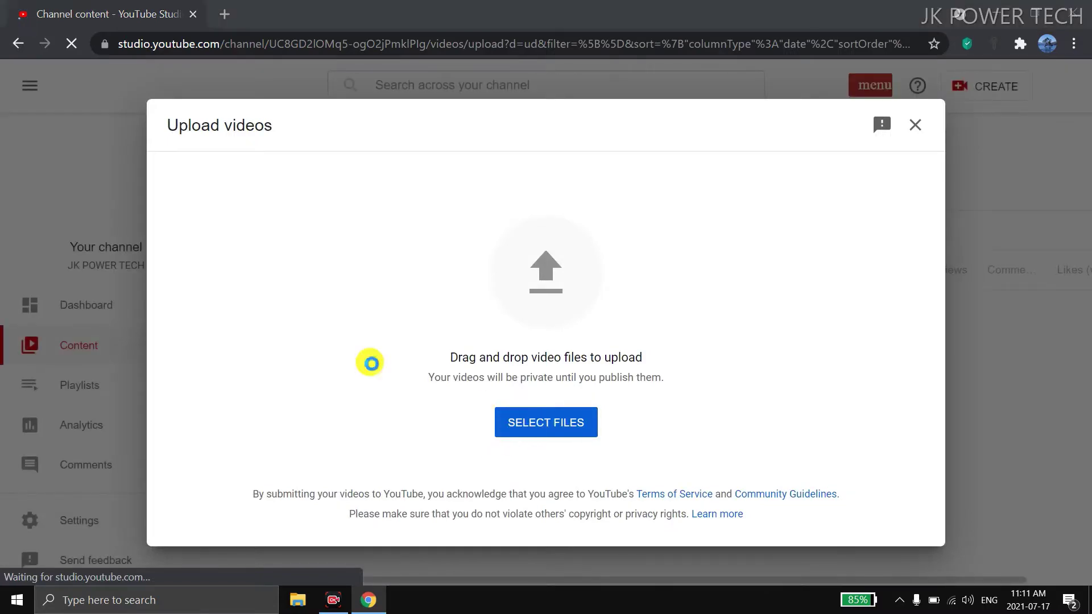
scroll(312, 146, down, 10)
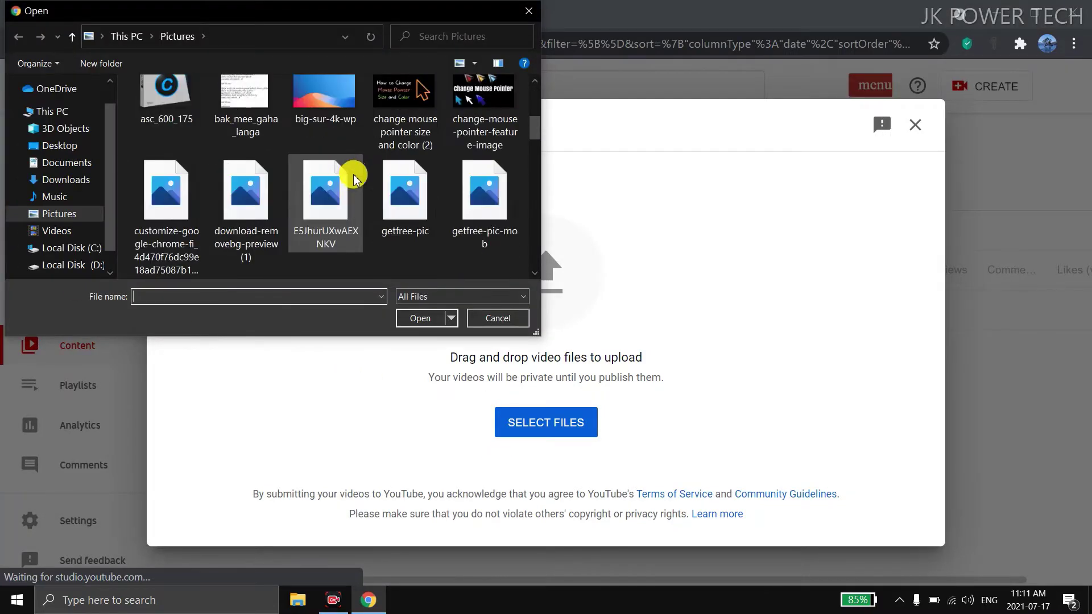
scroll(196, 196, down, 4)
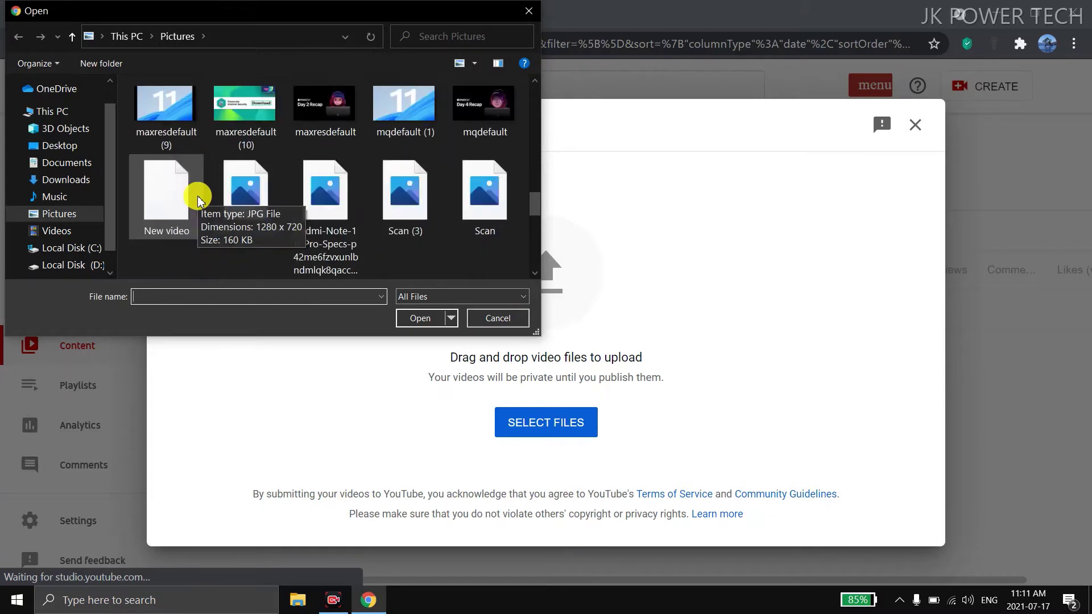
click(176, 199)
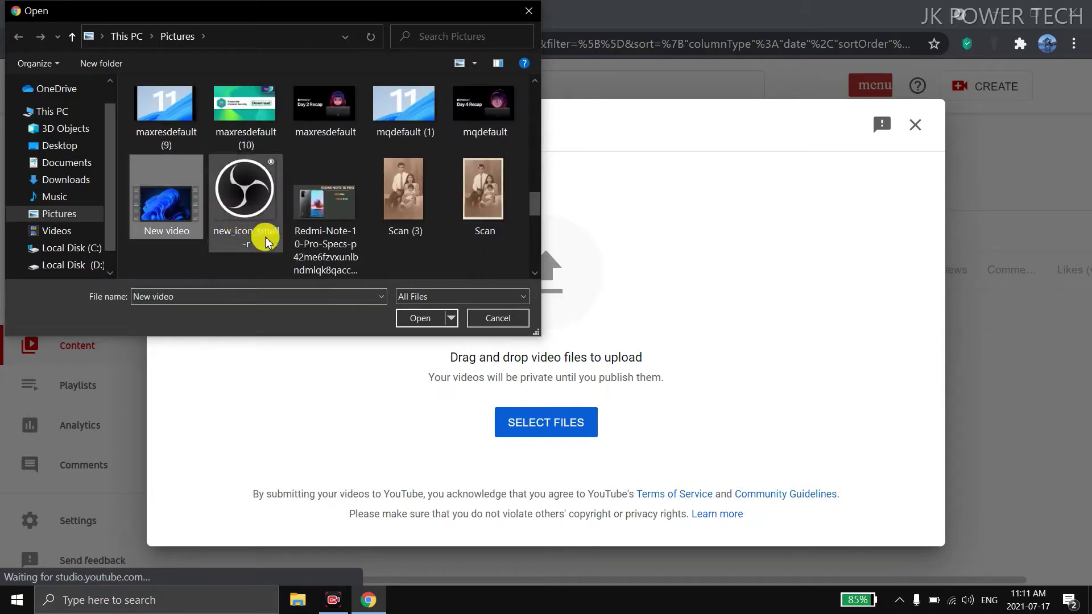
click(424, 317)
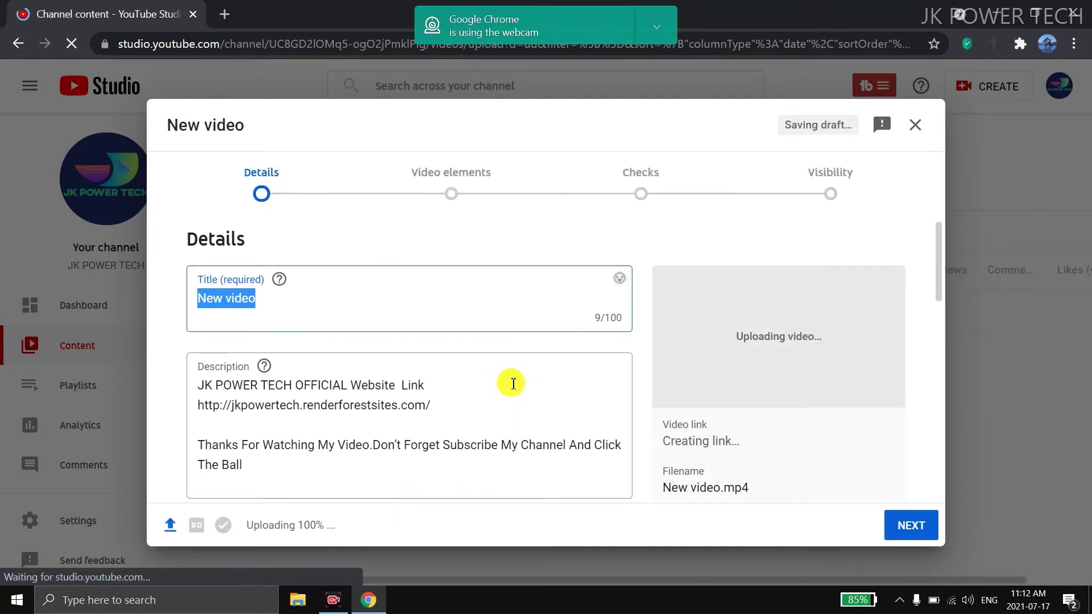
Step: Replace the video's title with "12345 | JK POWER TECH"
key(BackSpace)
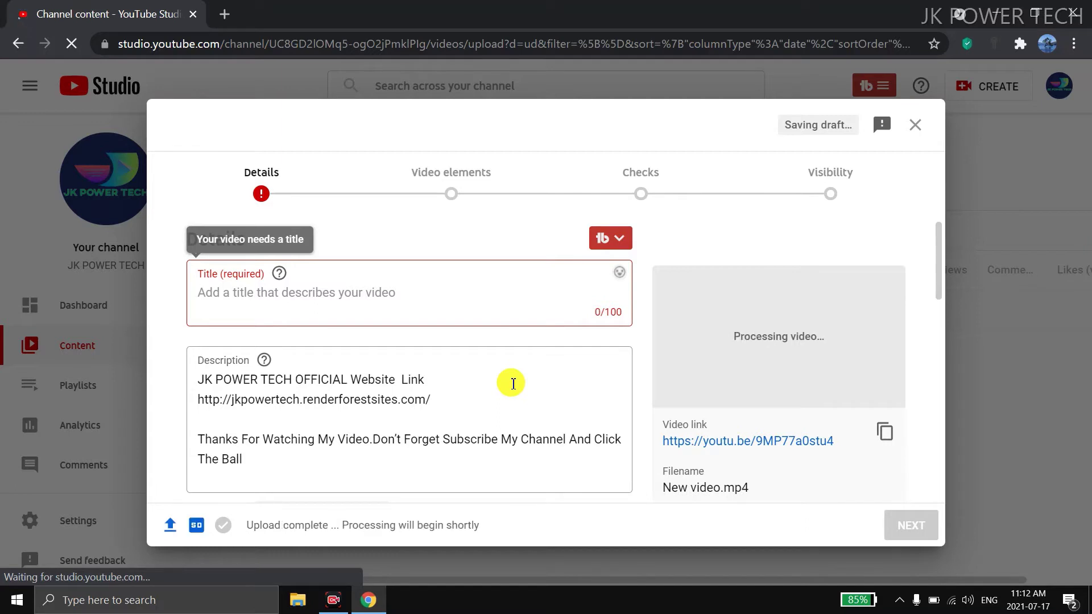
text(12345 | JK POWER TECH)
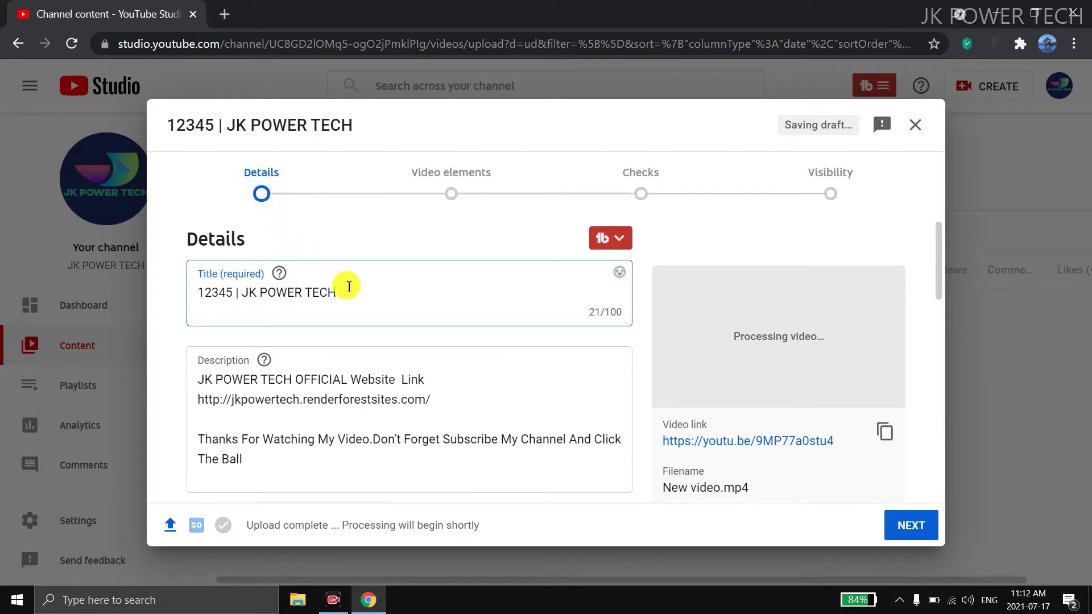
scroll(365, 297, down, 3)
scroll(365, 297, up, 3)
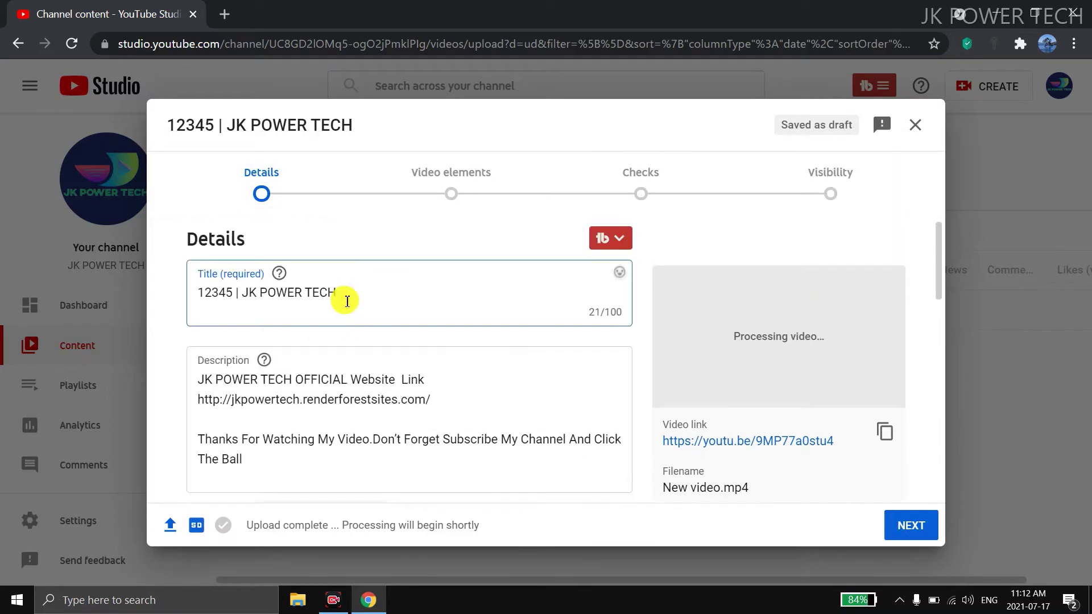
Step: Copy the full video title into the start of the description, leaving a blank line above the existing website text
drag(373, 305, 169, 310)
key(ctrl+c)
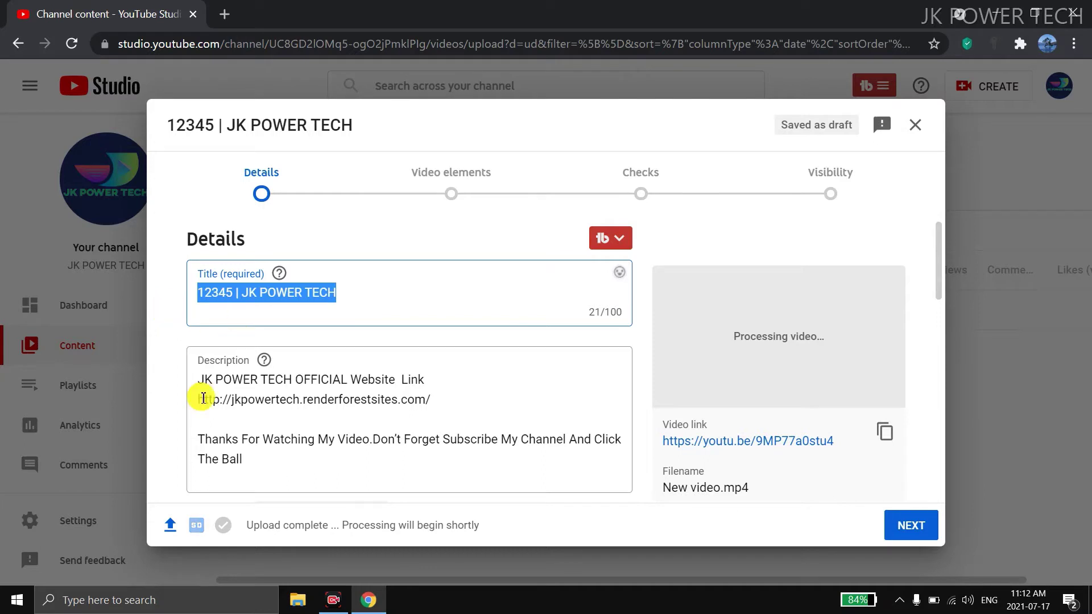
click(203, 381)
key(Return)
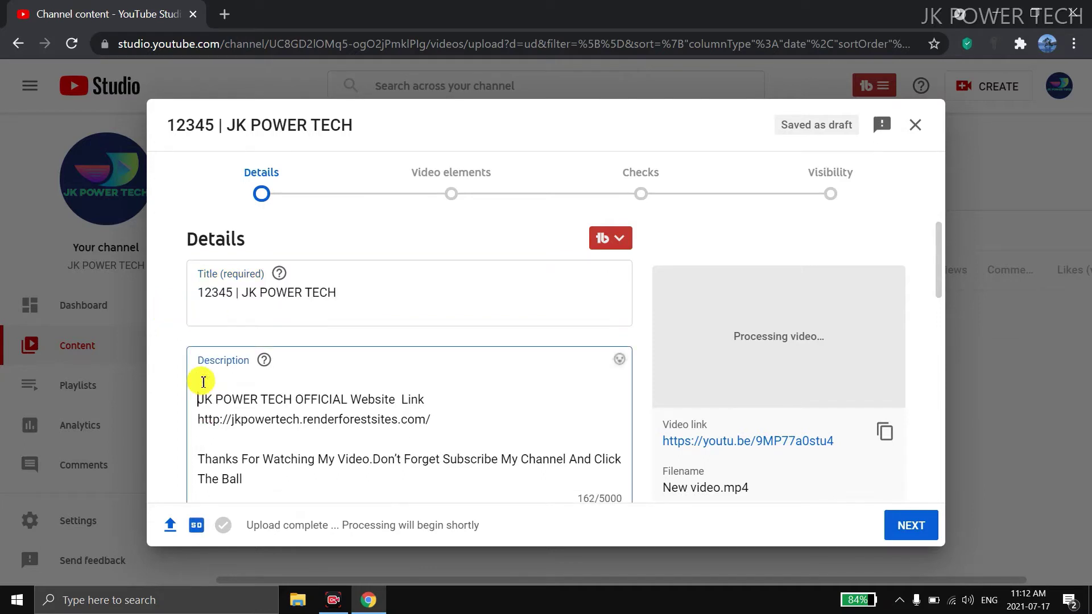
key(Return)
click(203, 381)
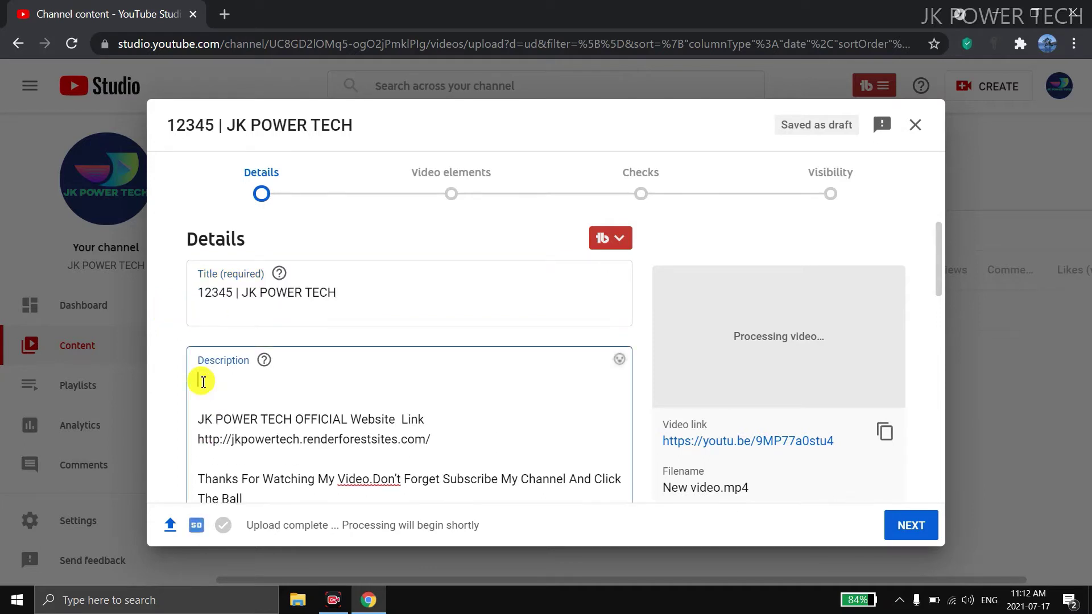
key(ctrl+v)
Step: Add the hashtag "#jkpowertech" on a new line at the end of the description
scroll(195, 358, down, 4)
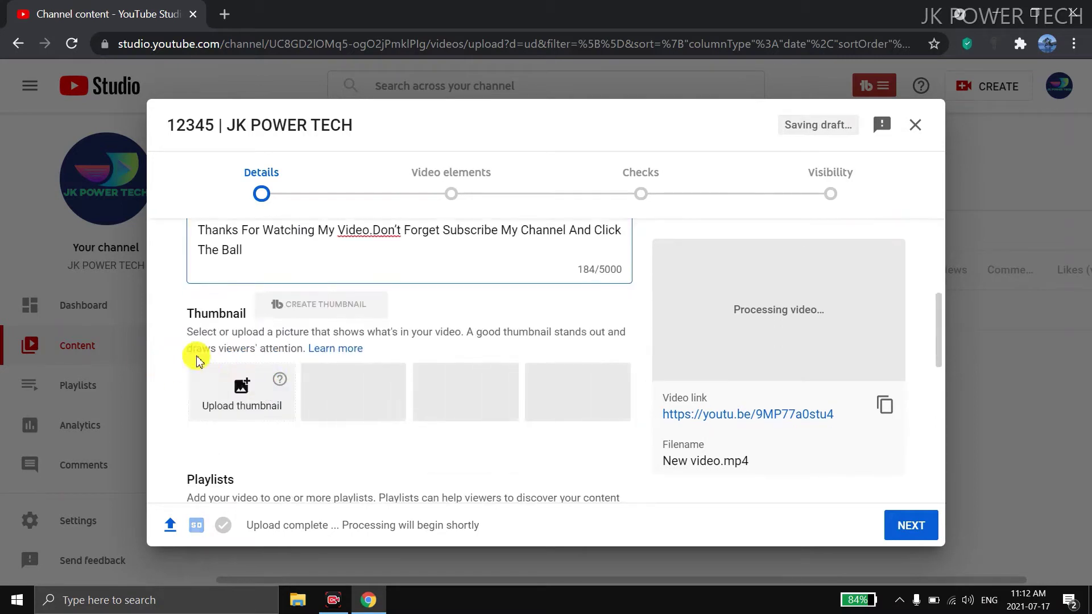
click(268, 253)
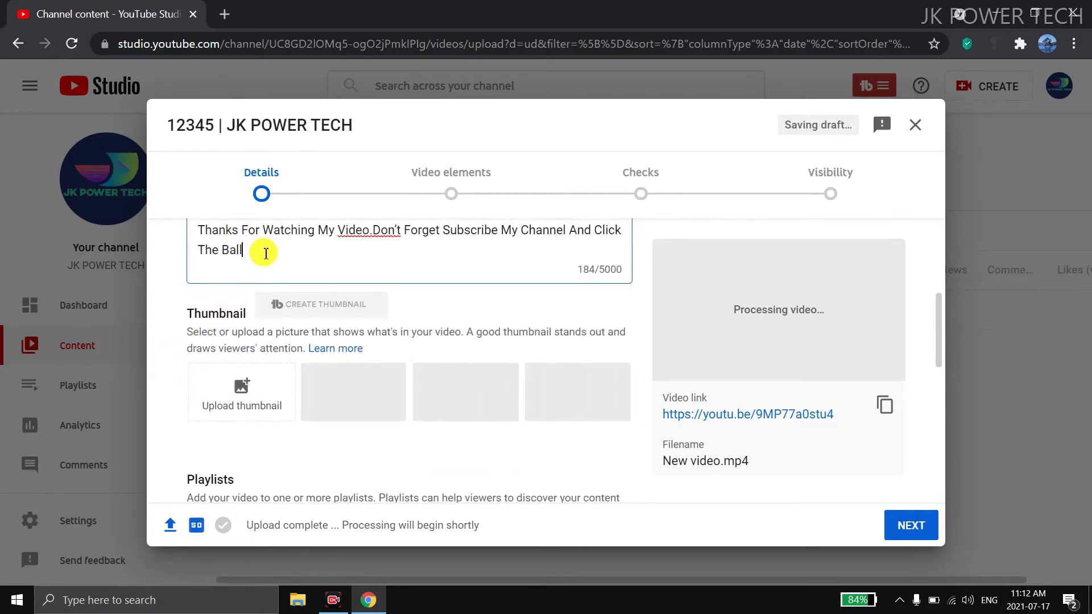
key(Return)
text(#)
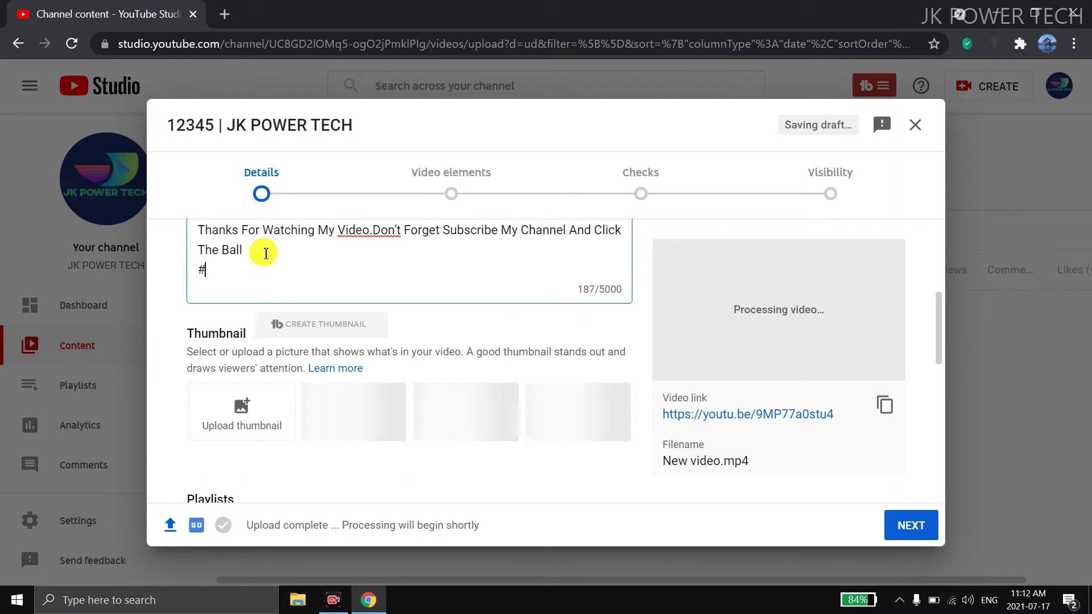
text(jkpow)
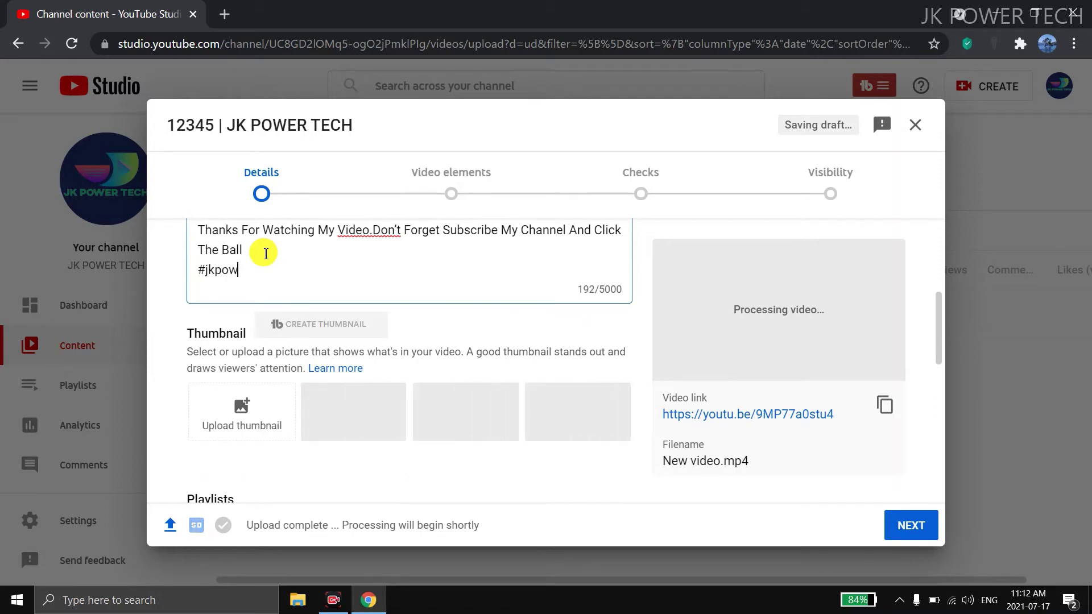
text(ertec)
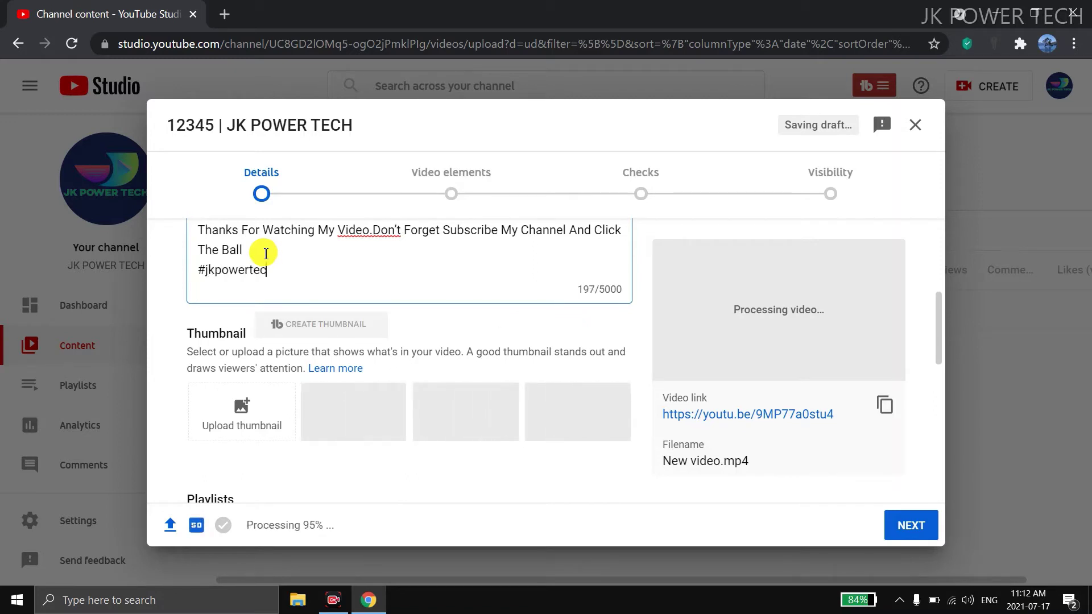
text(h)
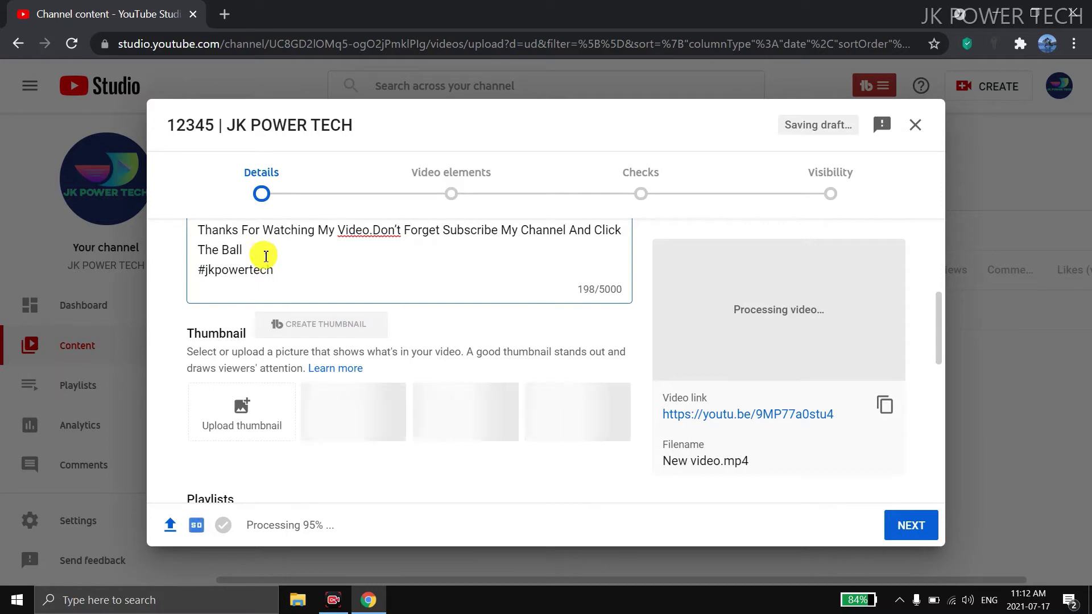
scroll(258, 334, down, 3)
scroll(257, 349, up, 3)
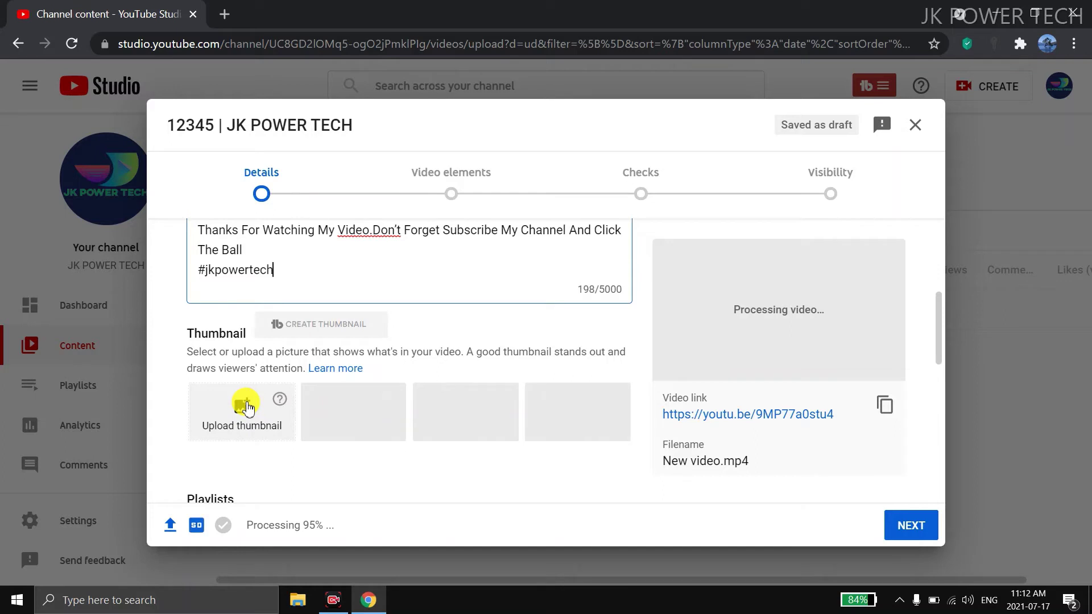
Step: Try to upload the image starting with "07byLBF5UaGsFsKtyOsENAg" from the Pictures folder as the video's thumbnail
click(248, 407)
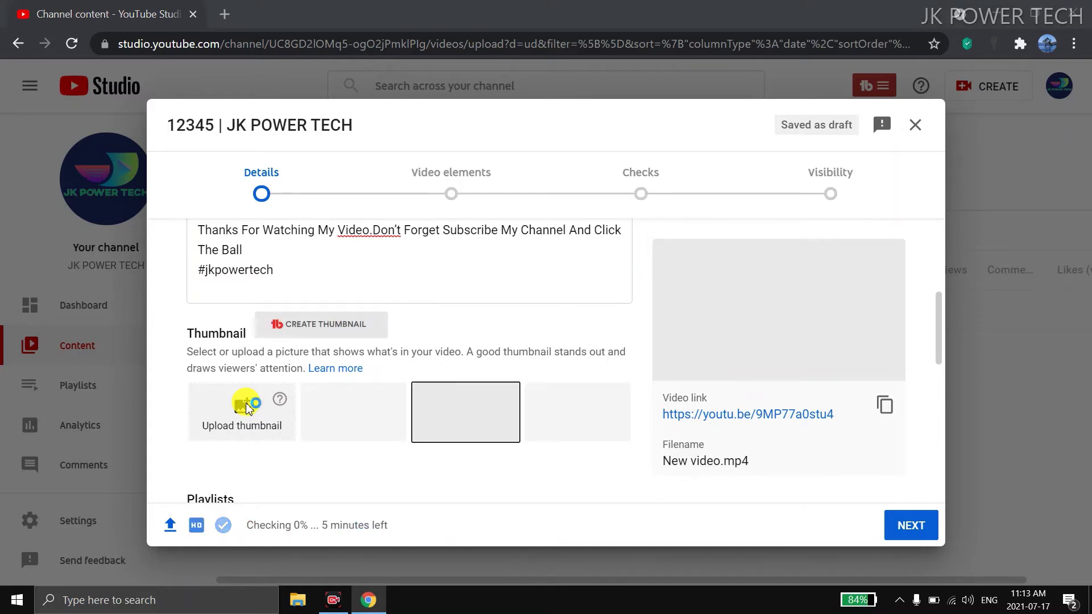
click(168, 218)
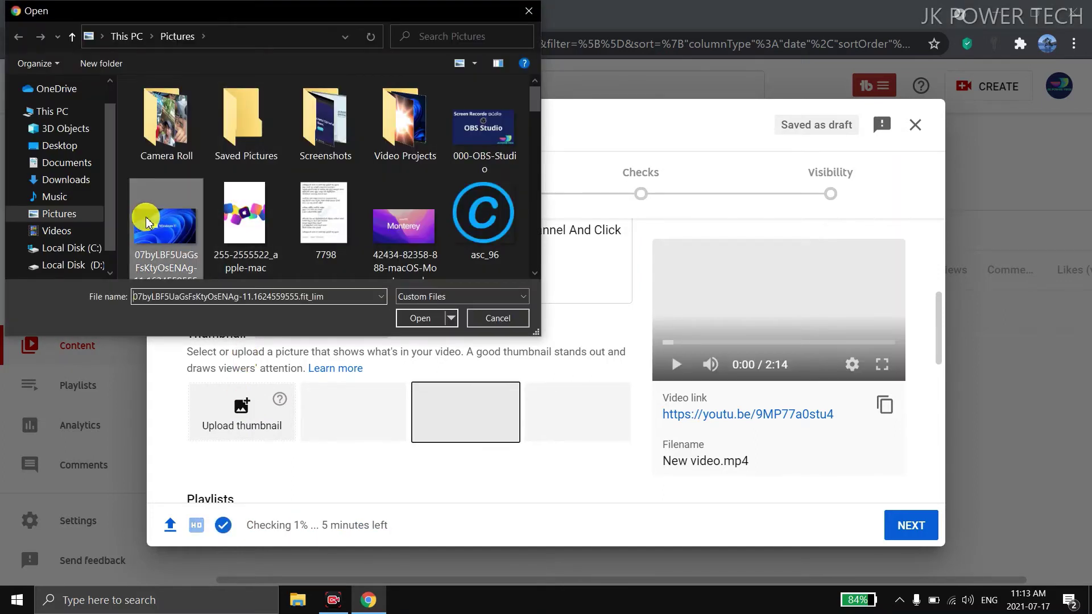
click(407, 319)
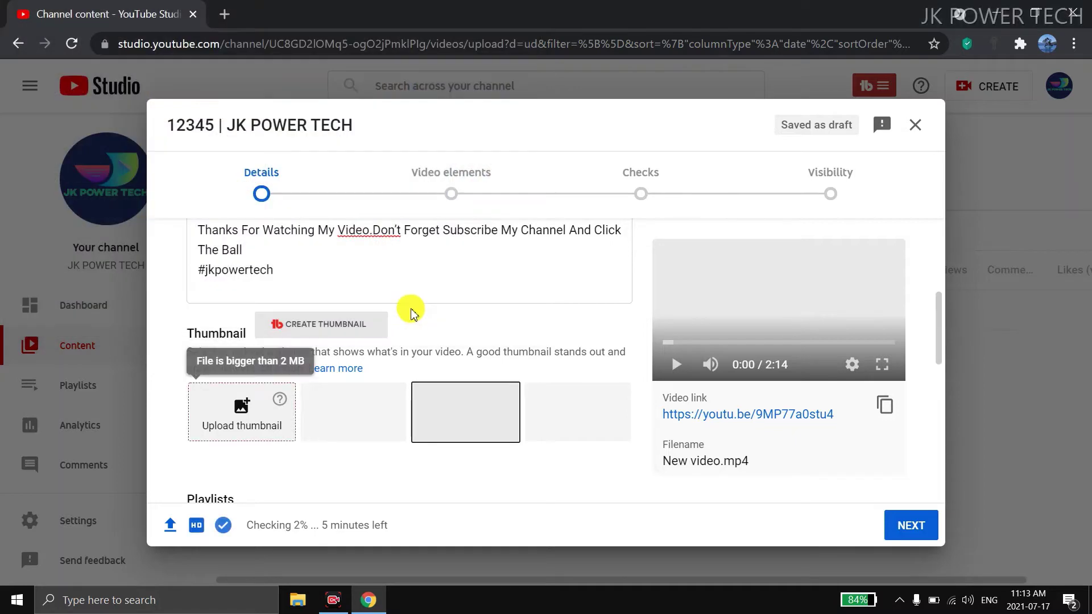
Step: Upload the image "E5JhurUXwAEXNKV" from the Pictures folder as the video's custom thumbnail
click(241, 410)
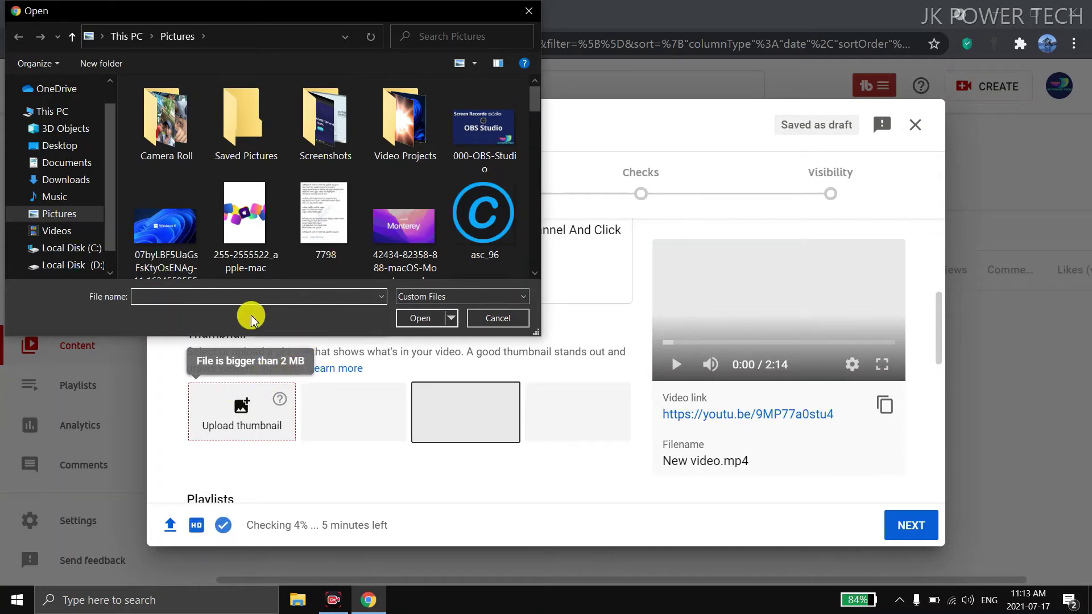
scroll(398, 216, down, 3)
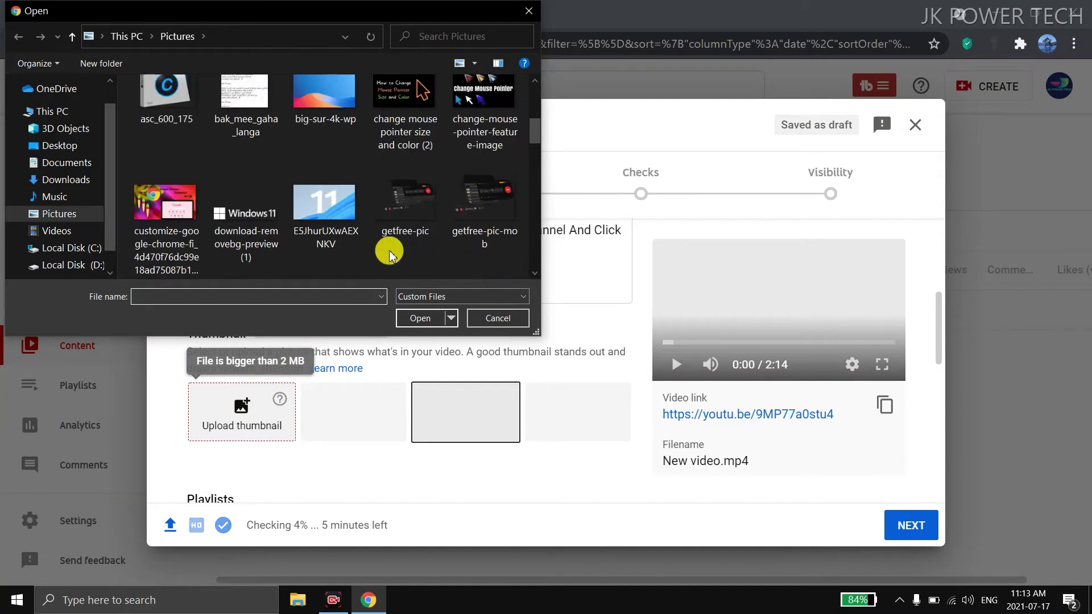
click(331, 244)
click(414, 314)
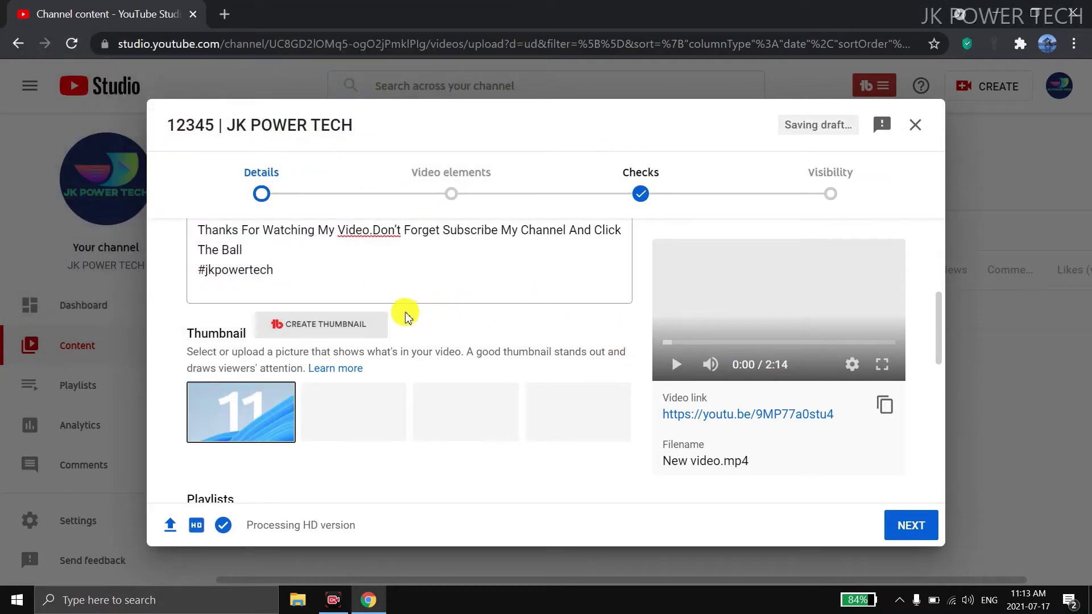
Step: Add the video to the "For You" playlist
scroll(405, 316, down, 1)
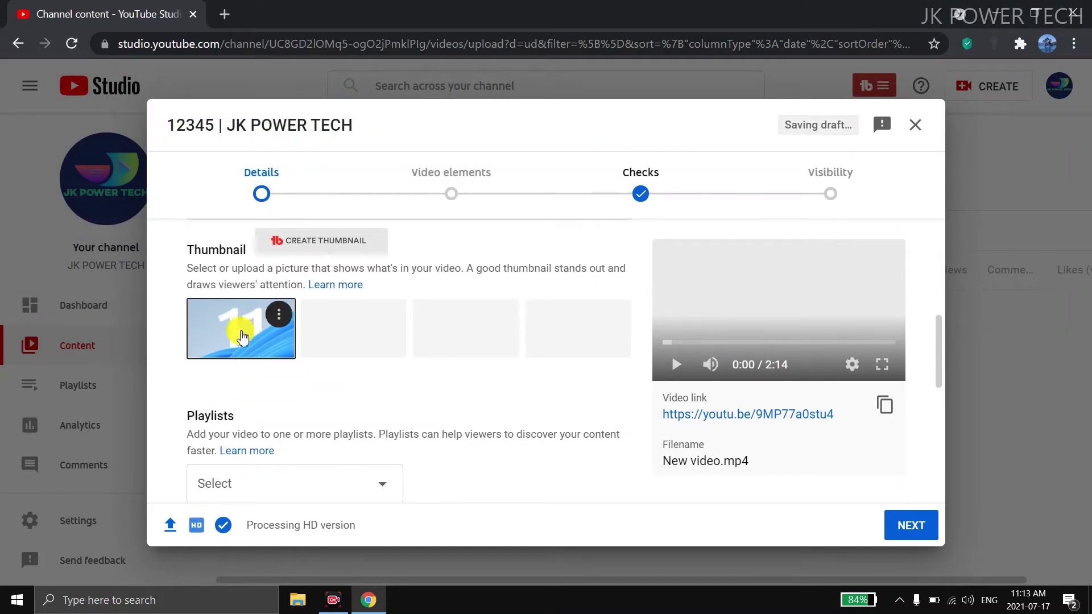
scroll(250, 339, down, 2)
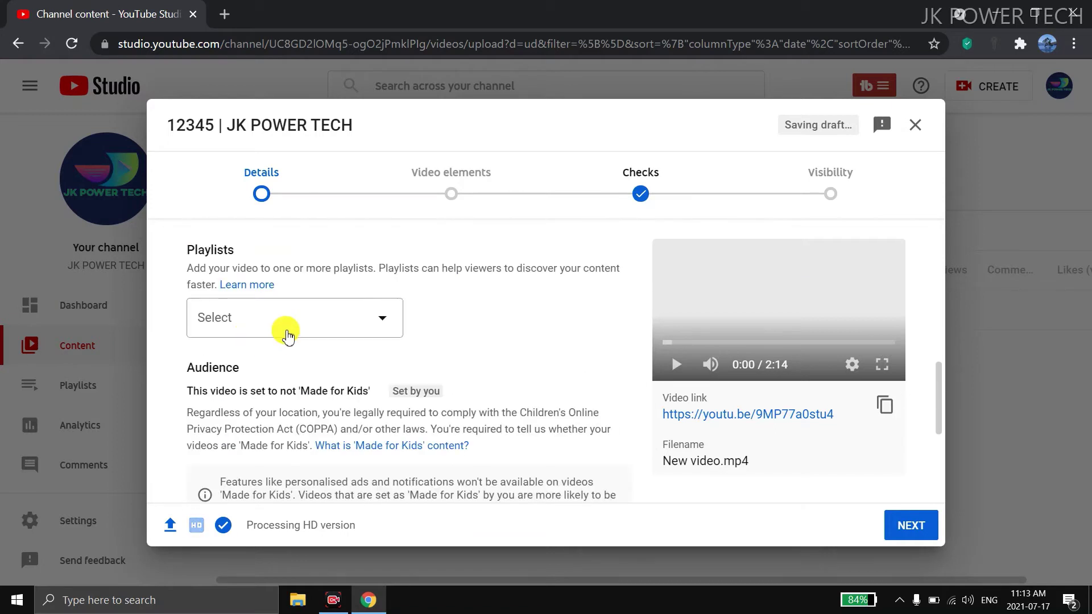
click(286, 335)
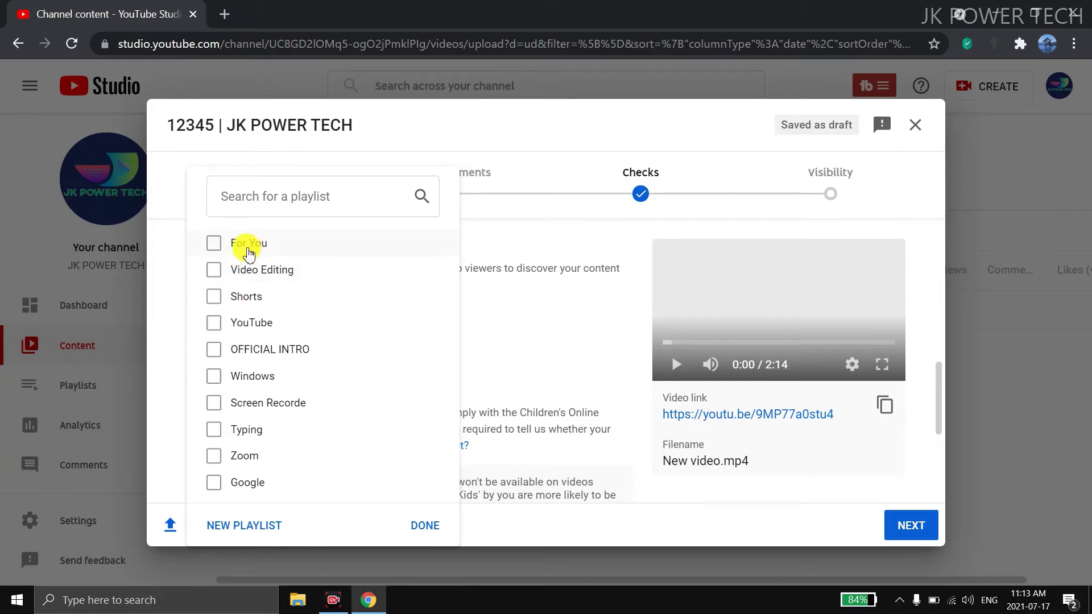
click(249, 253)
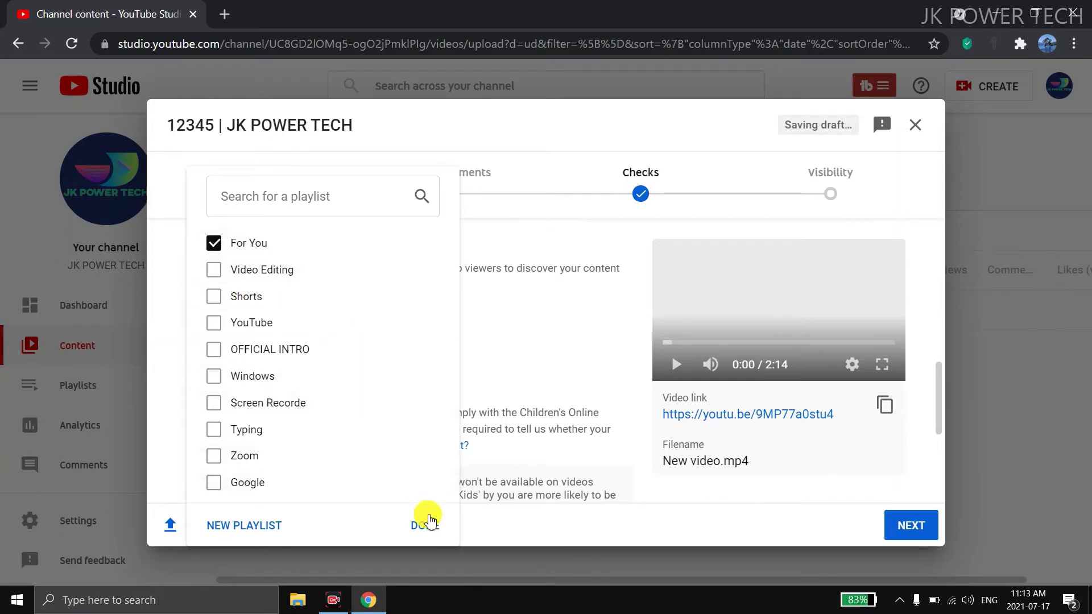
click(428, 524)
Step: Expand the additional video details below the audience settings and review the automatic chapters and tags
scroll(434, 429, down, 5)
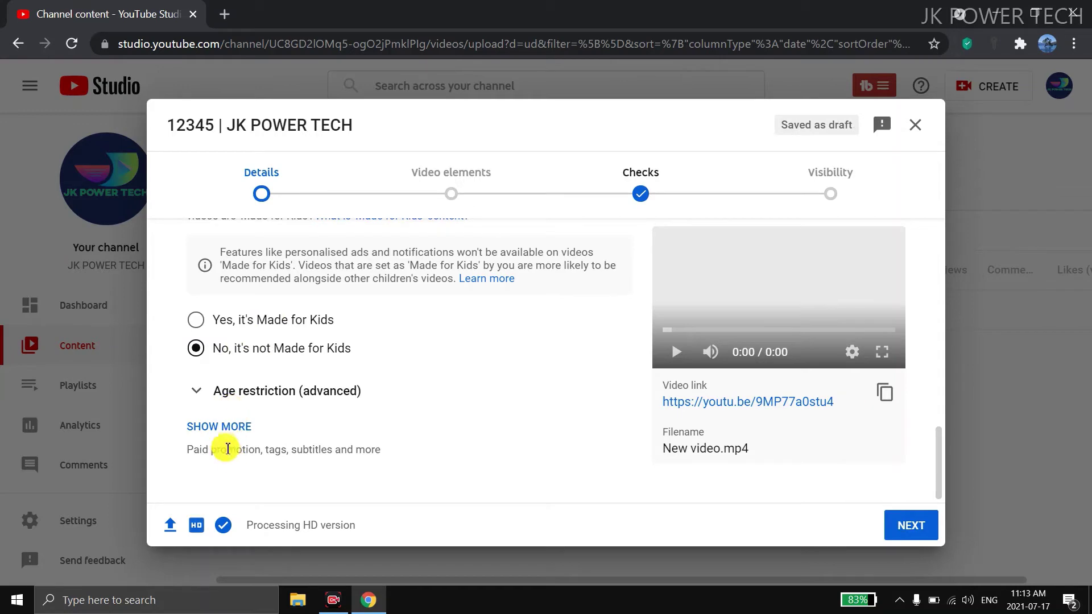
click(223, 432)
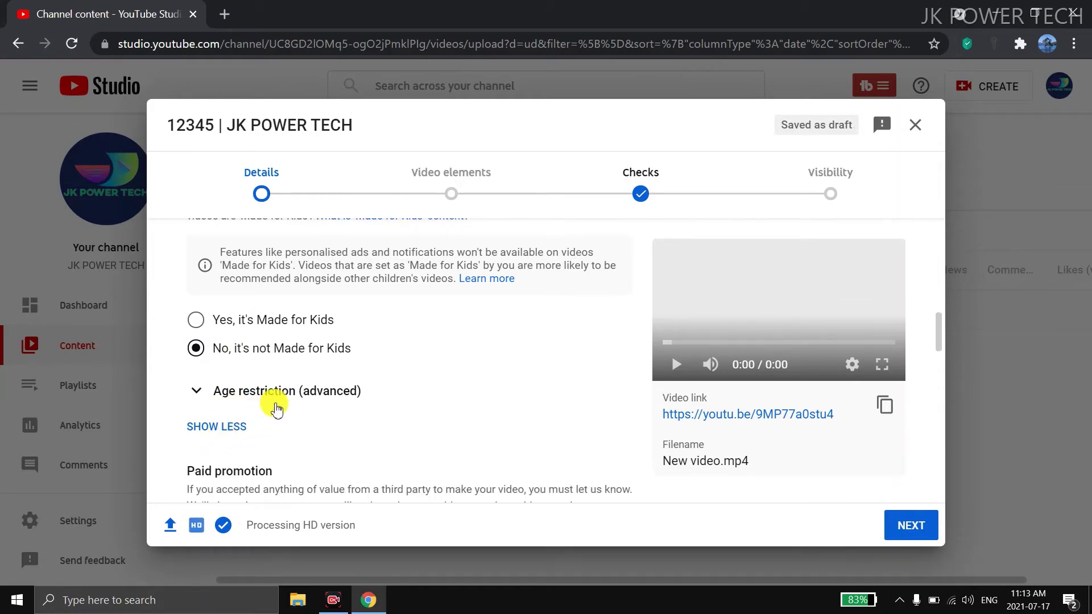
scroll(284, 405, down, 5)
scroll(309, 383, down, 9)
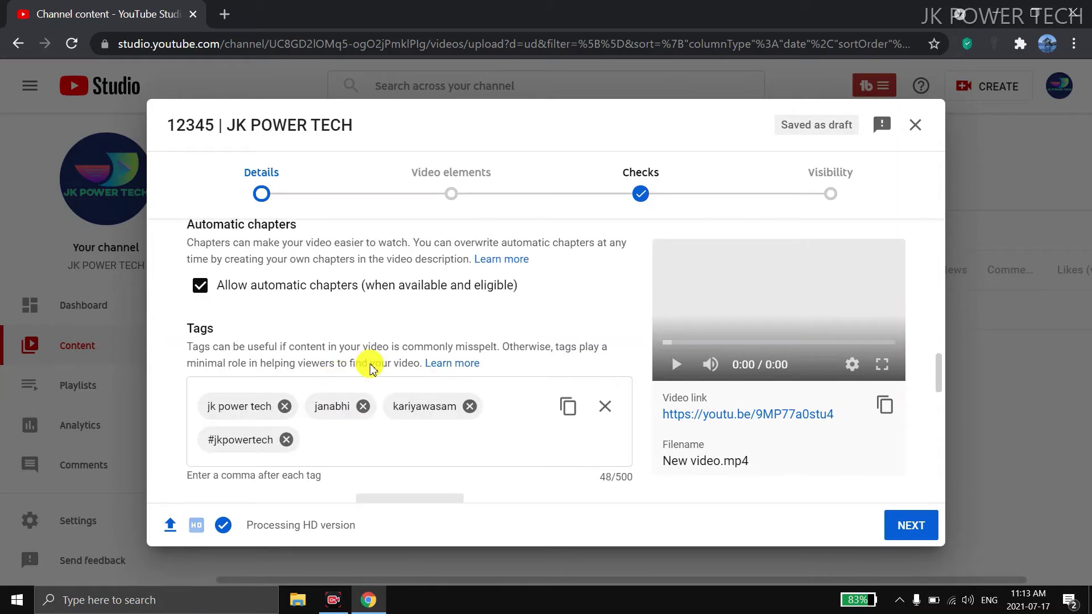
scroll(319, 392, up, 6)
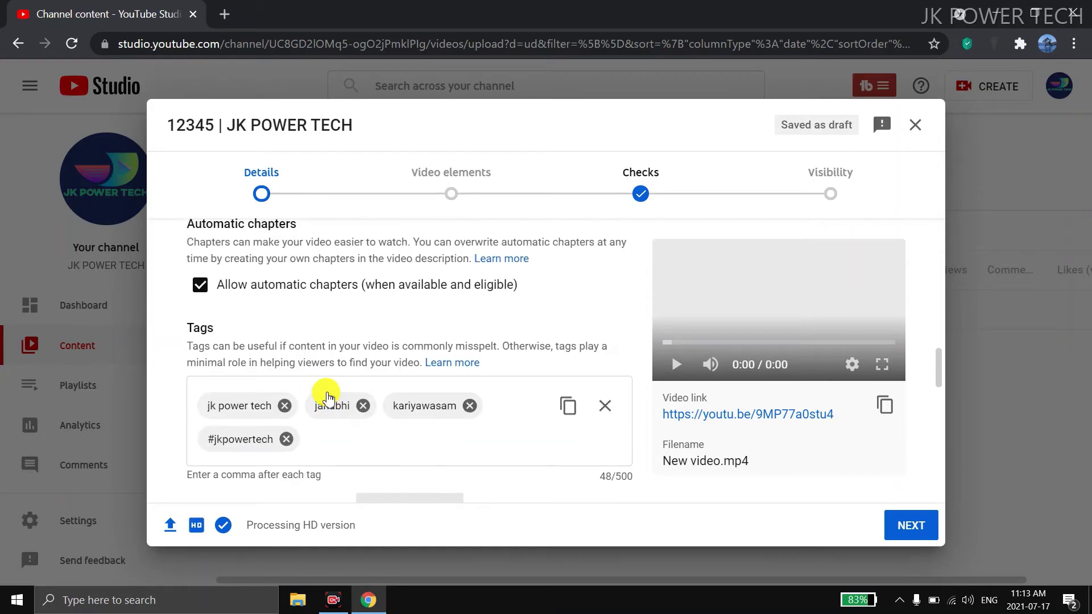
Step: Look over the tags and recommended tags, and set the video location to Sri Lanka
click(328, 442)
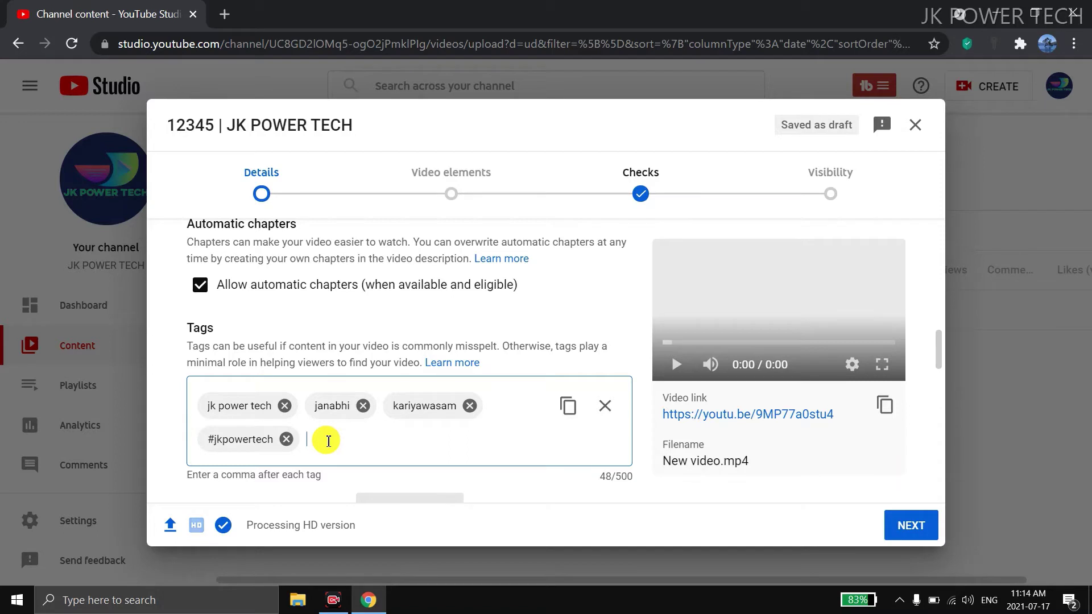
scroll(328, 441, down, 5)
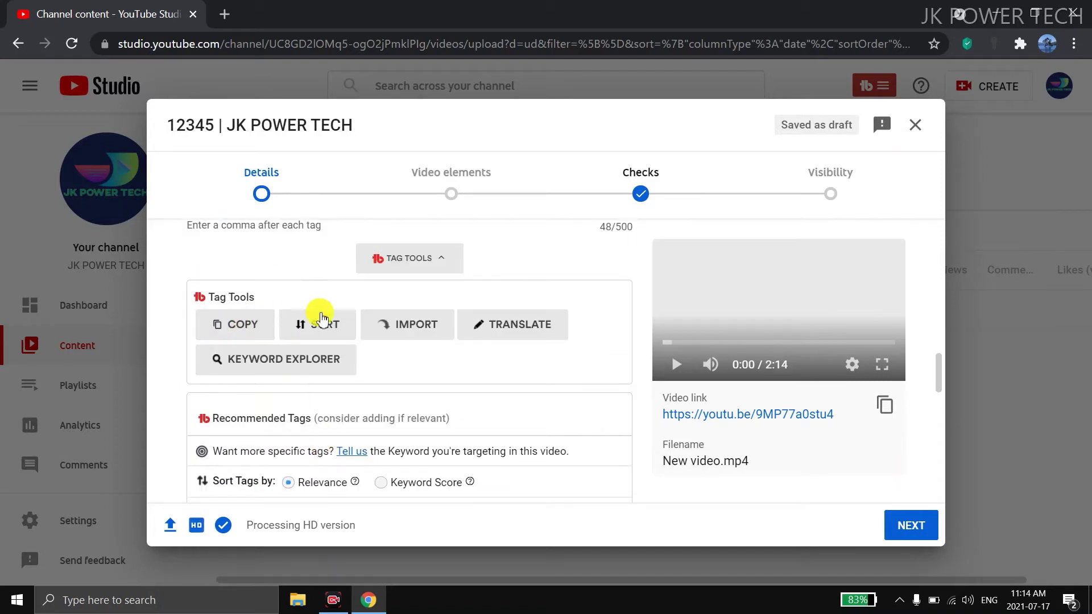
scroll(322, 317, down, 3)
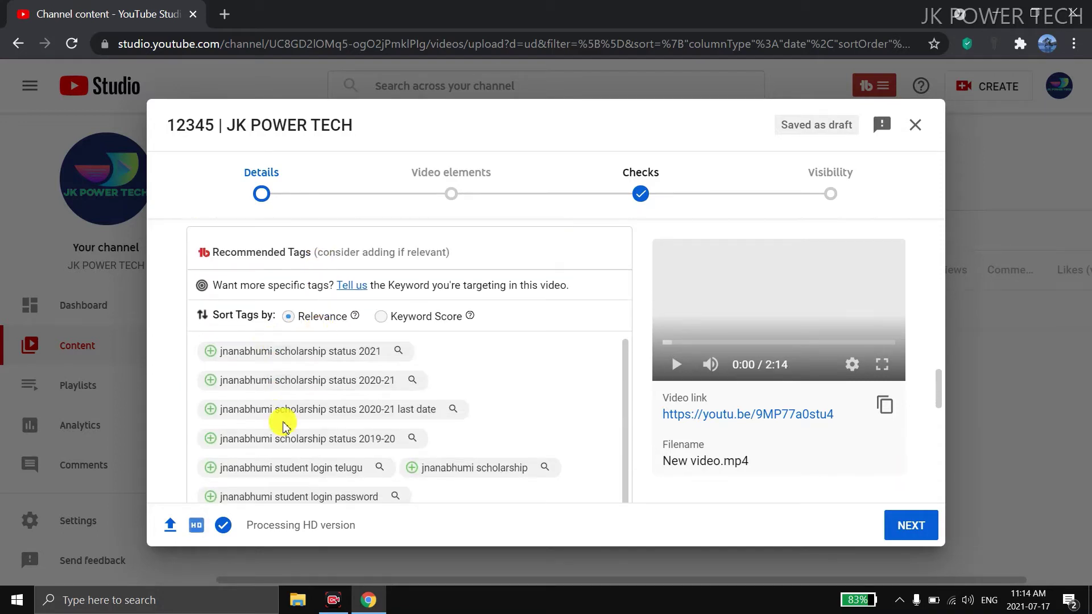
scroll(282, 427, down, 10)
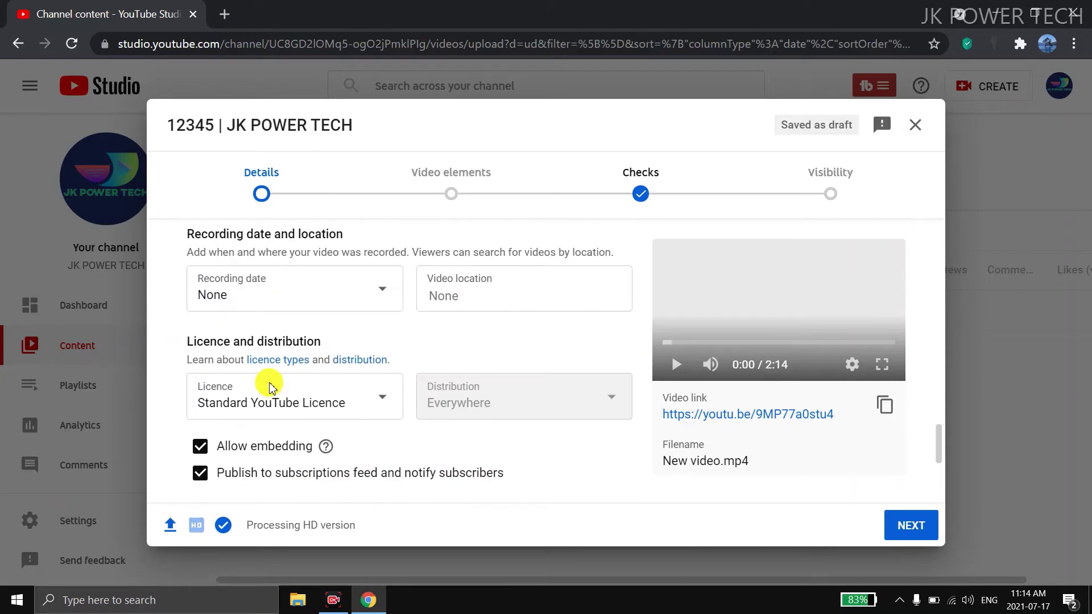
scroll(272, 387, up, 3)
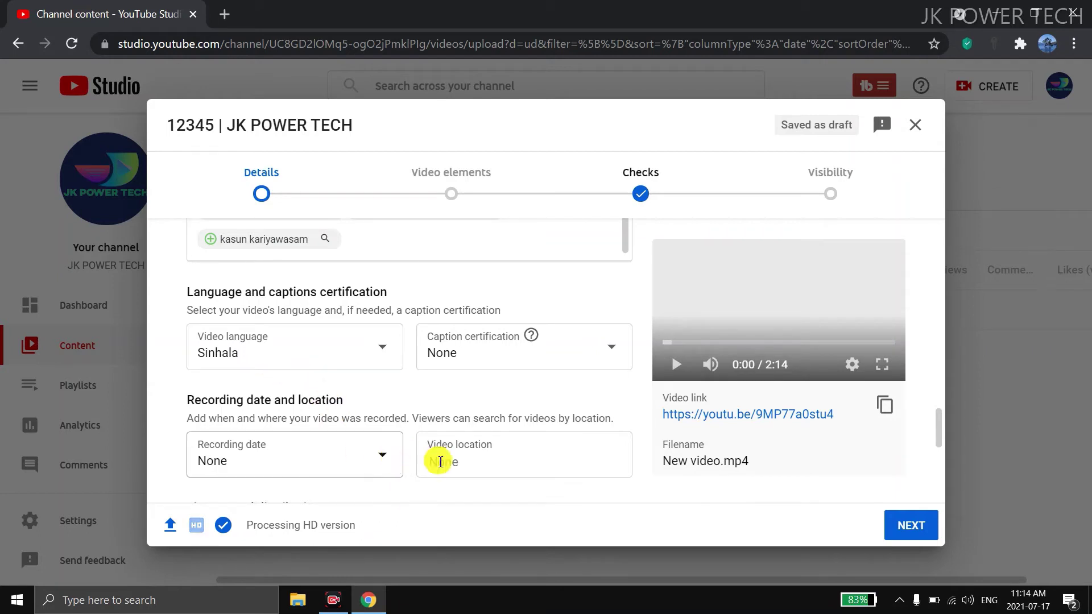
click(489, 463)
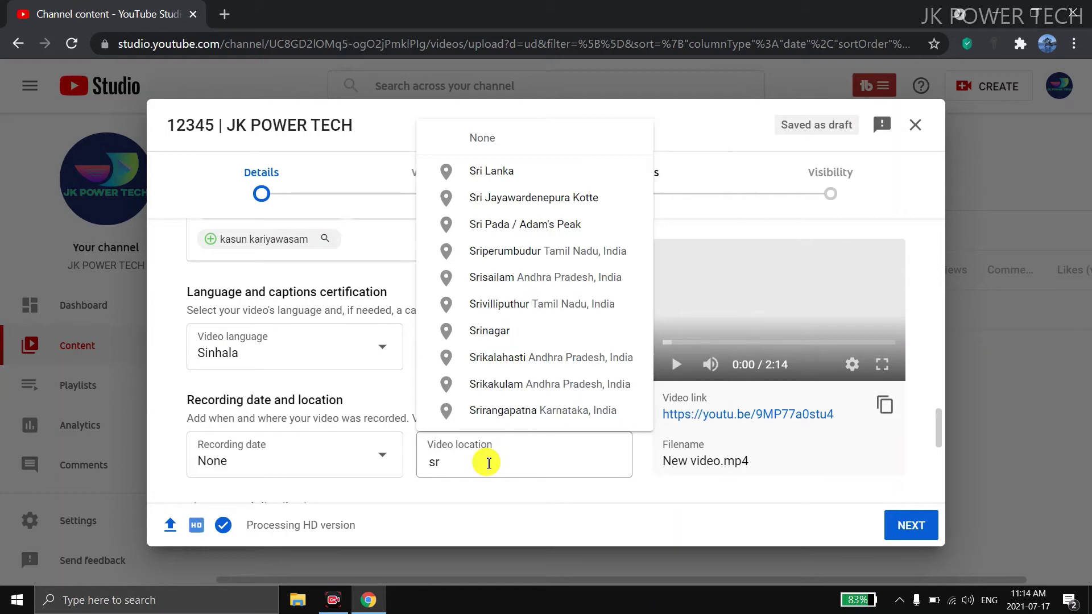
click(492, 172)
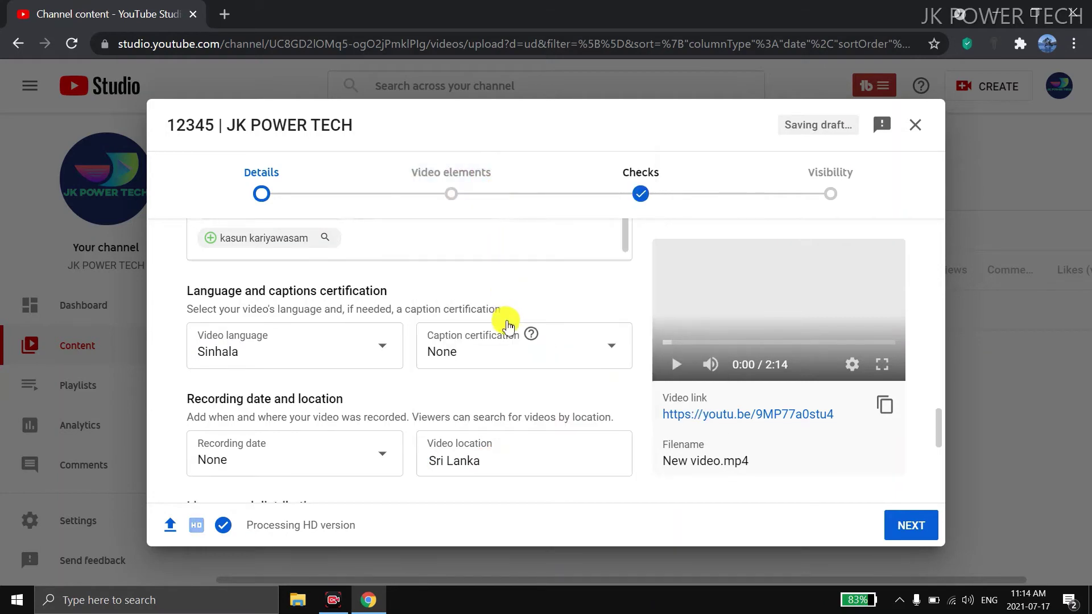
Step: Review the available video categories, leaving Science and technology selected
scroll(500, 313, down, 4)
scroll(506, 318, down, 5)
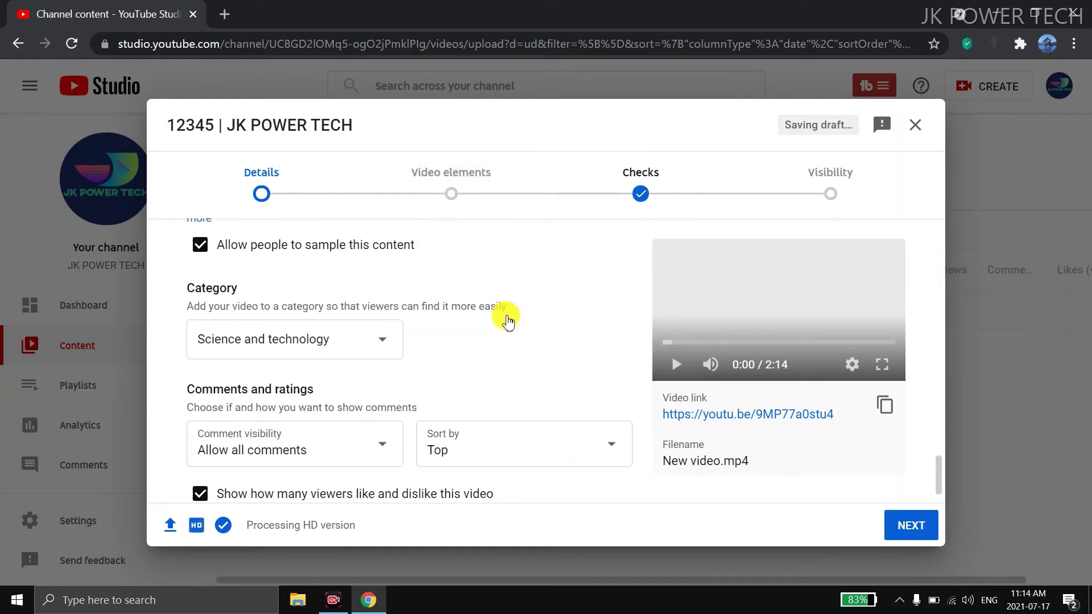
click(331, 343)
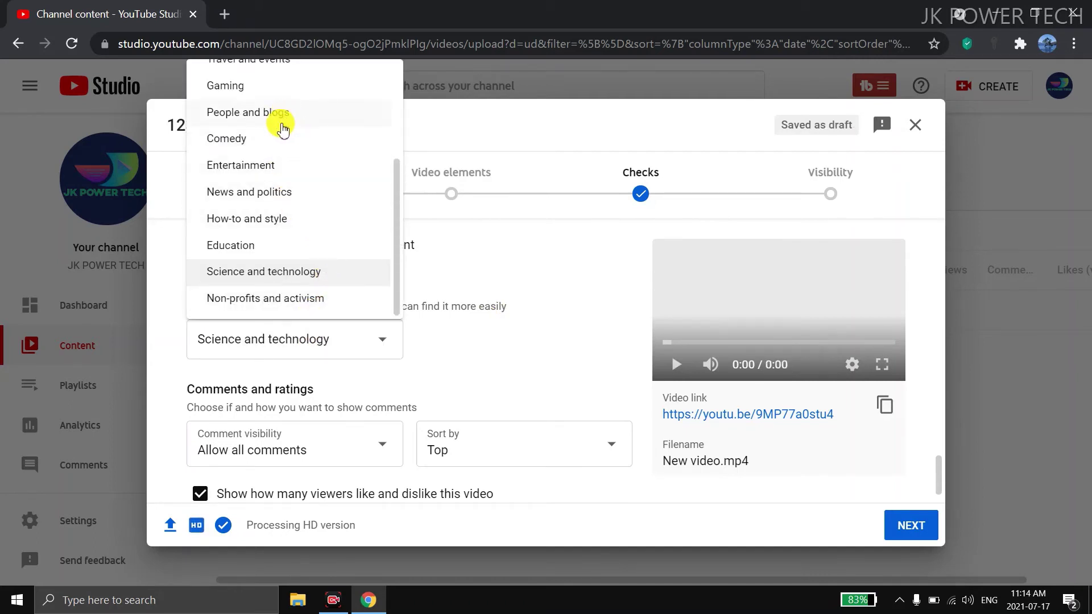
click(510, 400)
Step: Try disabling comments on the video, and set the comment visibility back to Allow all comments
scroll(244, 403, down, 1)
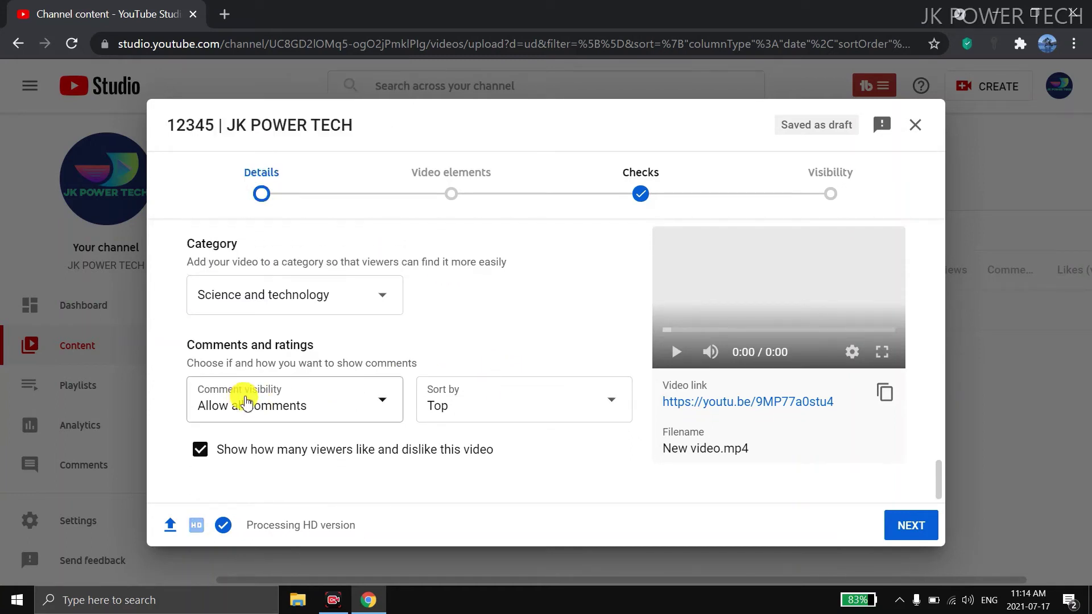
click(239, 404)
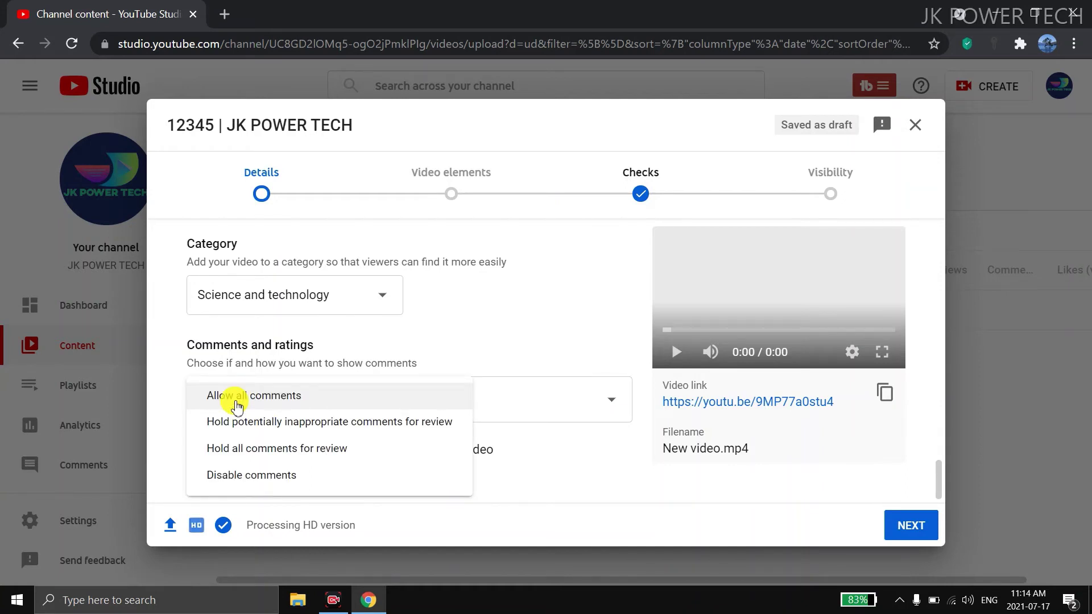
click(244, 475)
click(316, 415)
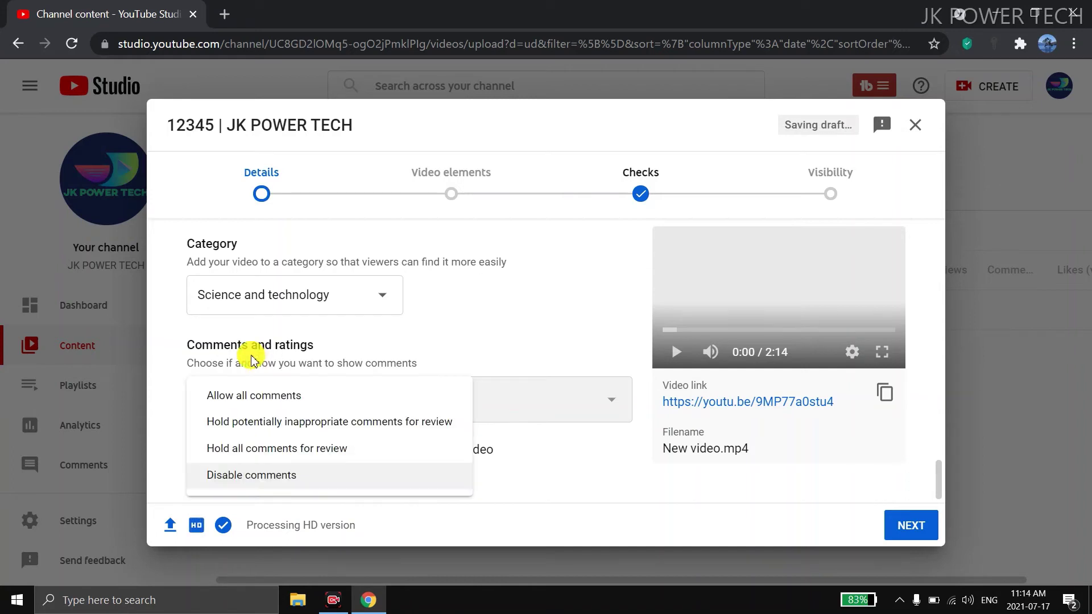
click(245, 396)
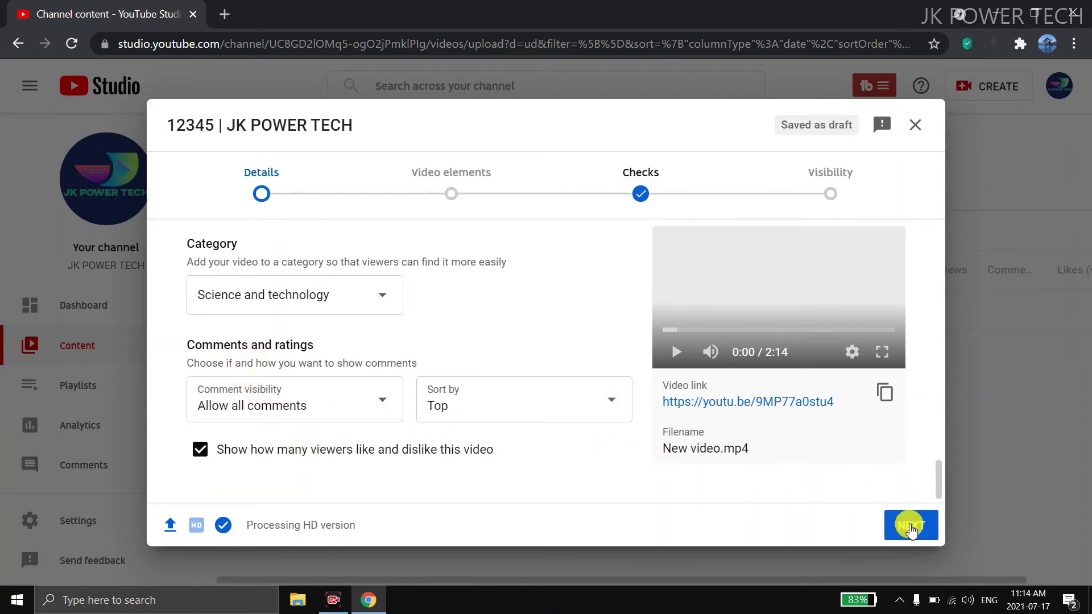
Step: Add an end screen from the first template with one video and one subscribe element, preview it at 2:06:20, and save it
click(910, 525)
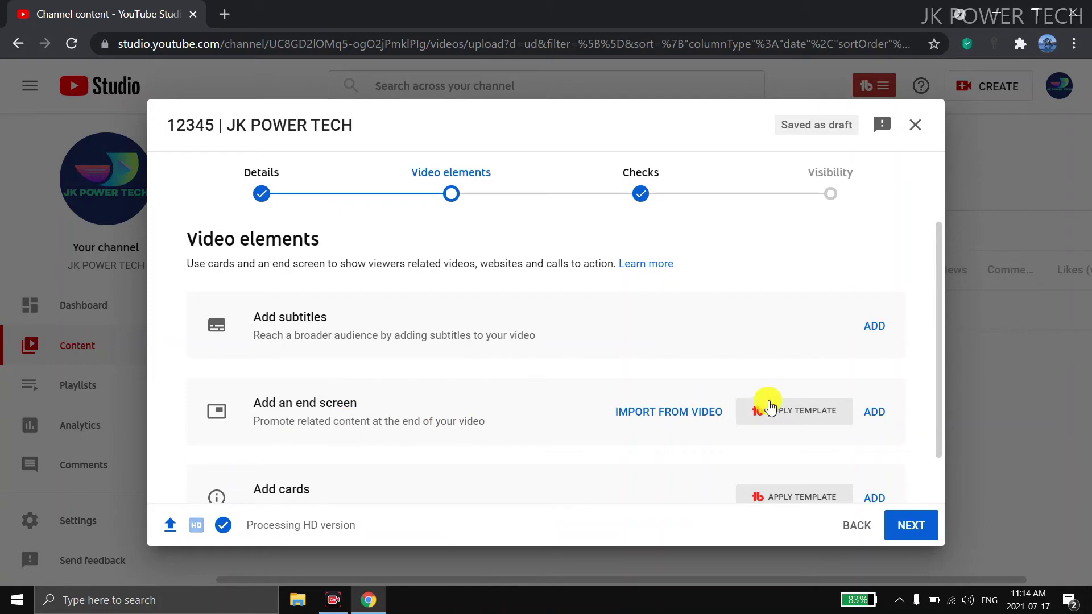
click(868, 430)
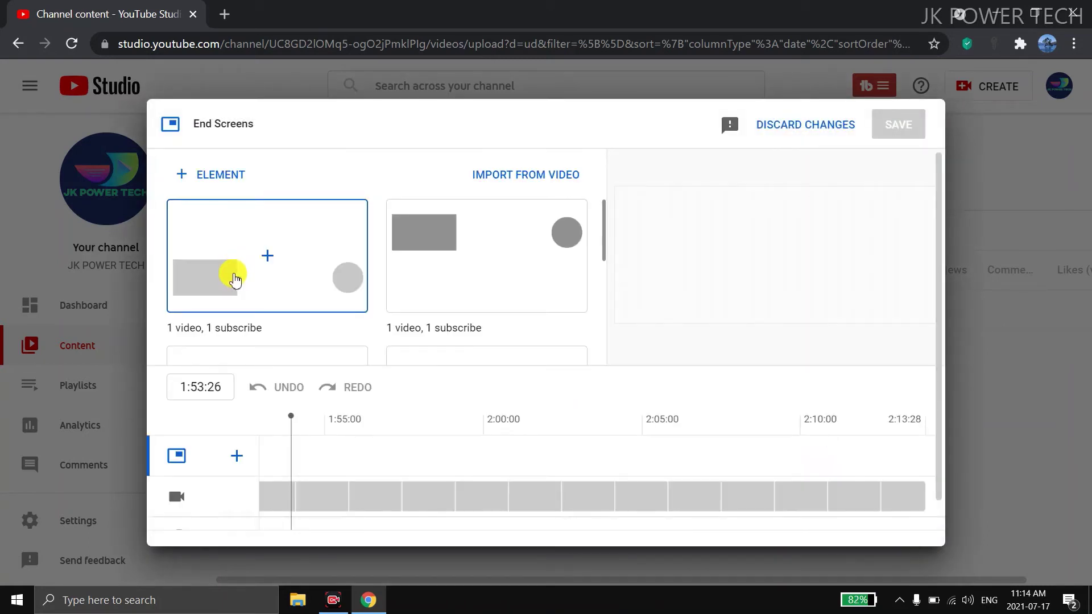
click(235, 278)
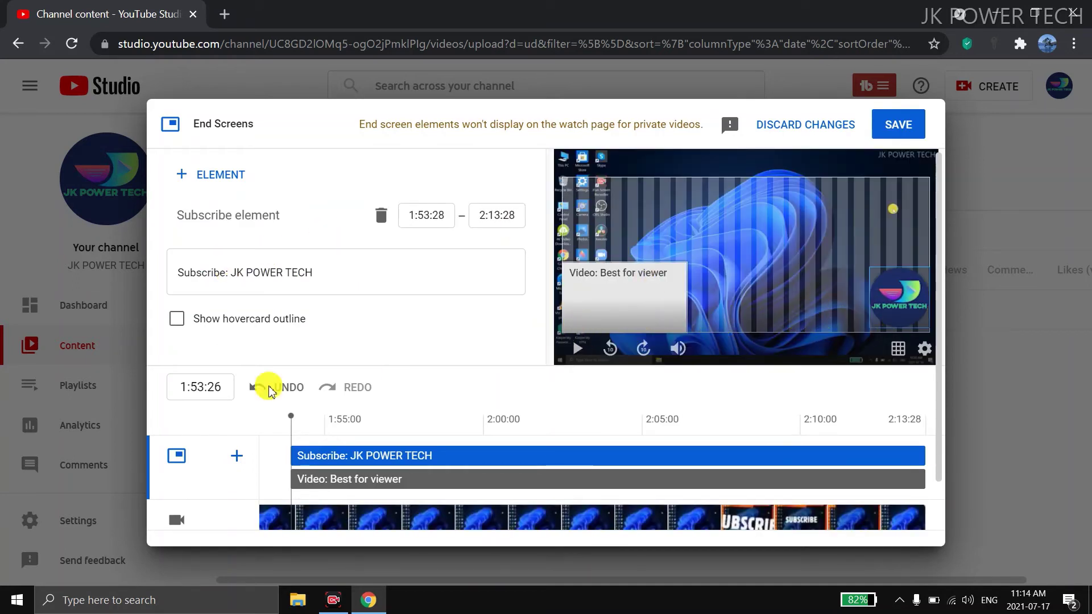
drag(288, 431, 696, 426)
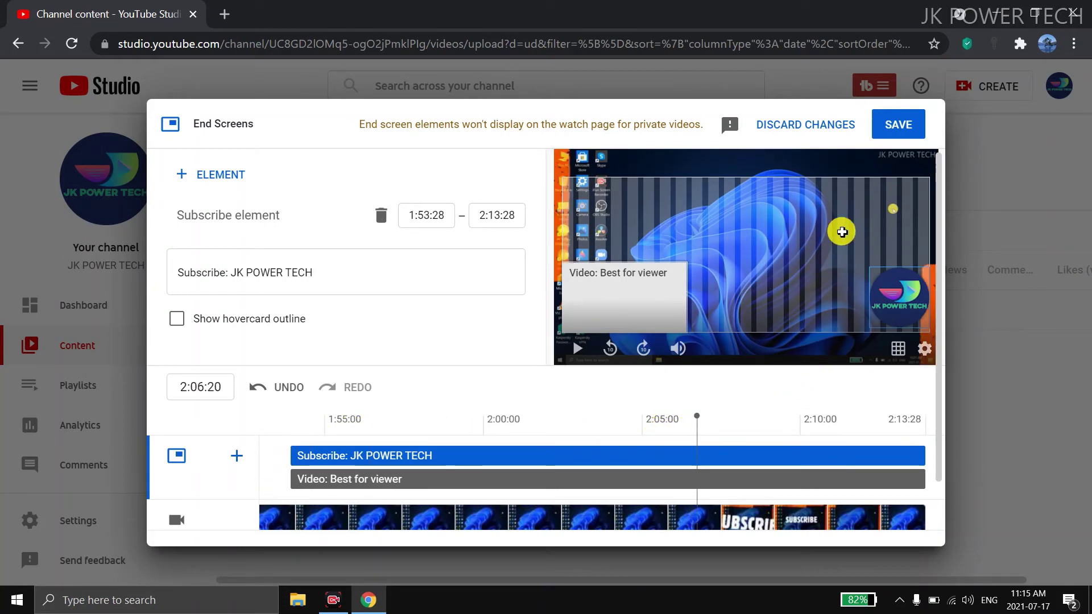
click(921, 126)
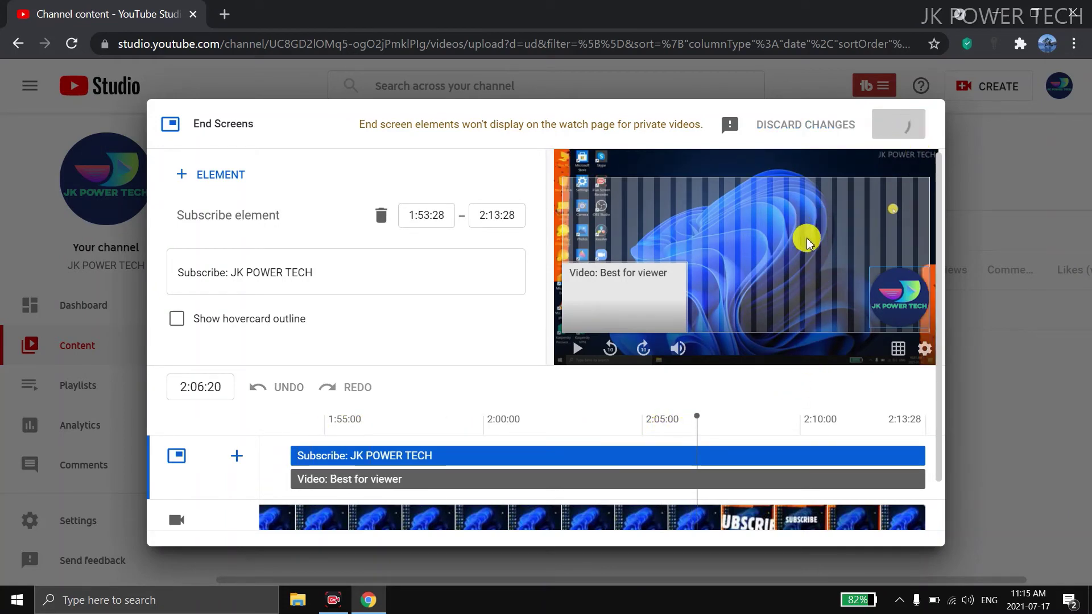
Step: Add a video card linking to the channel's "How to download and install Davinci Resolve For Free" video
scroll(904, 401, down, 1)
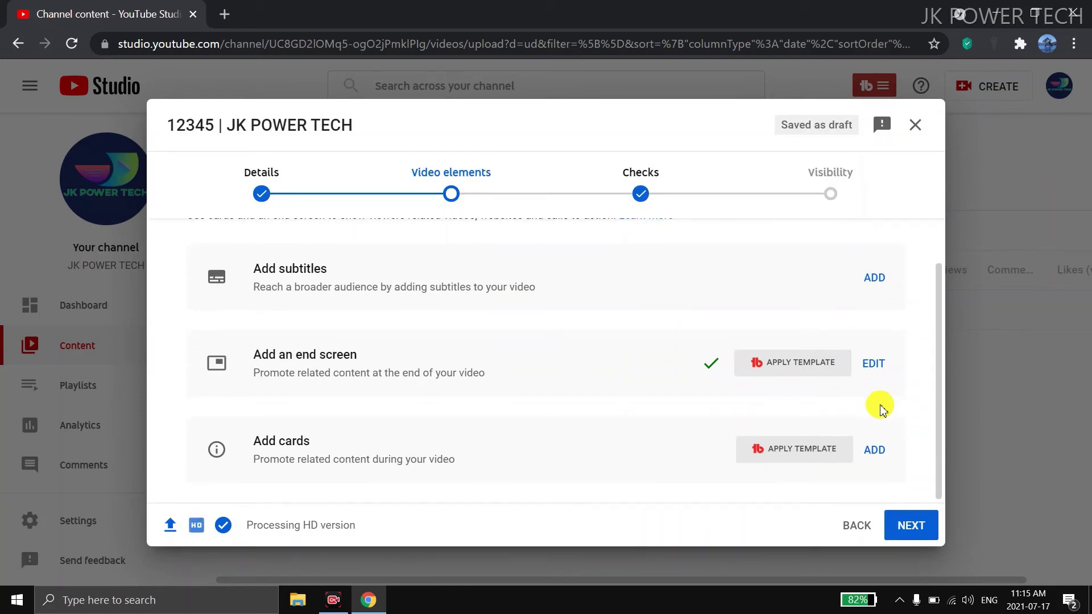
click(867, 450)
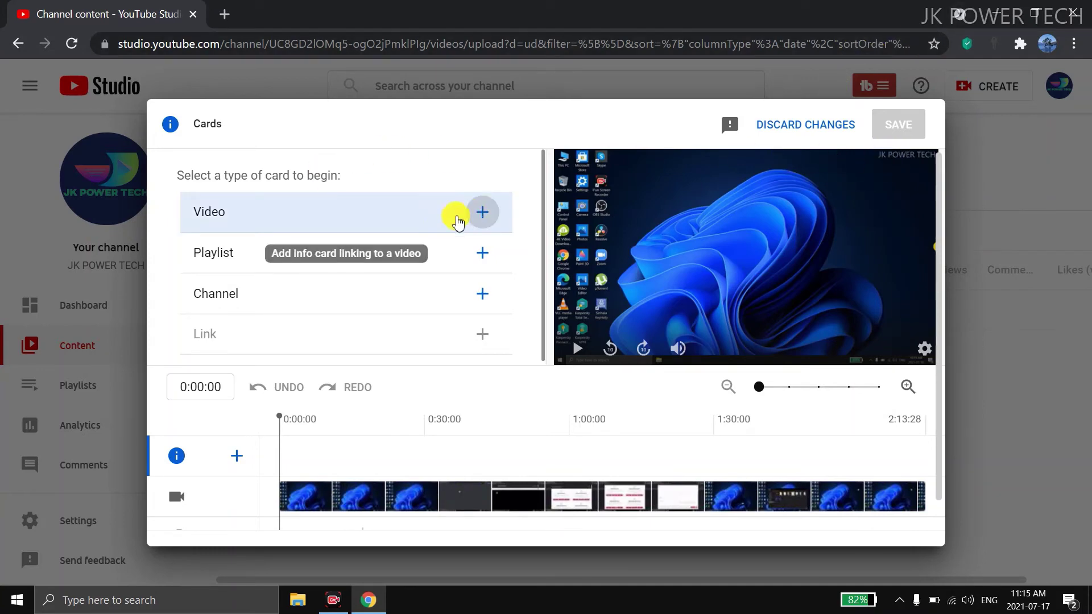
click(241, 234)
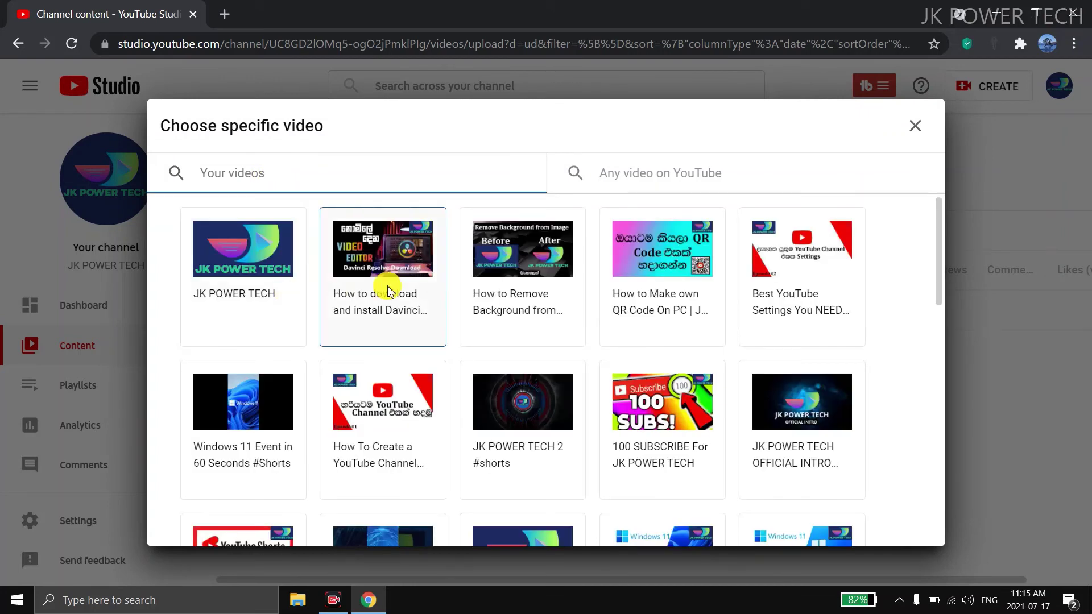
click(915, 125)
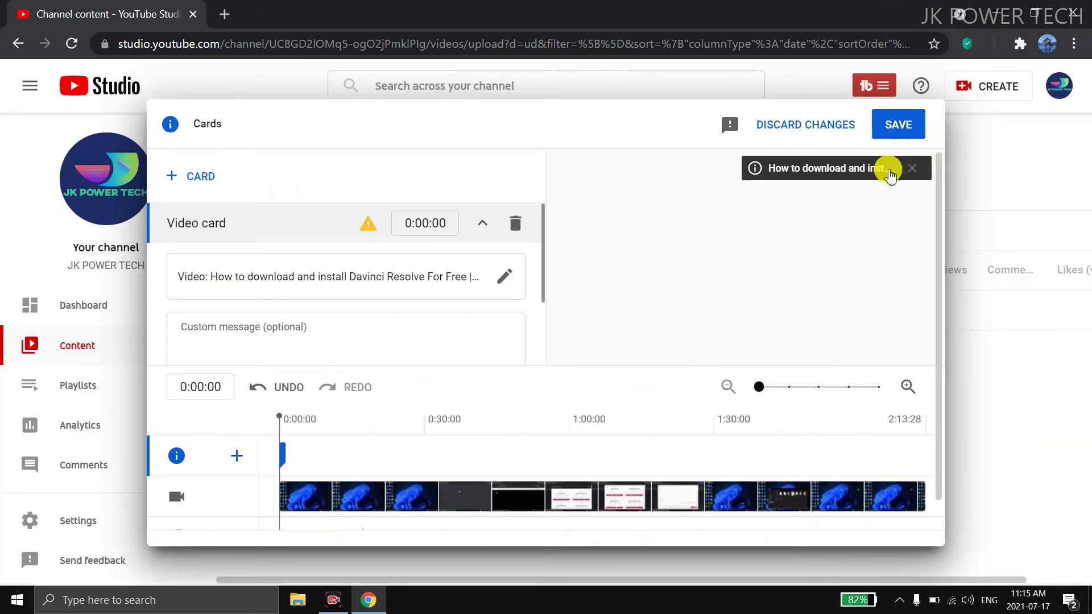
Step: Add a second video card linking to "How to Make own QR Code On PC | JK POWER TECH" and save the cards
click(191, 176)
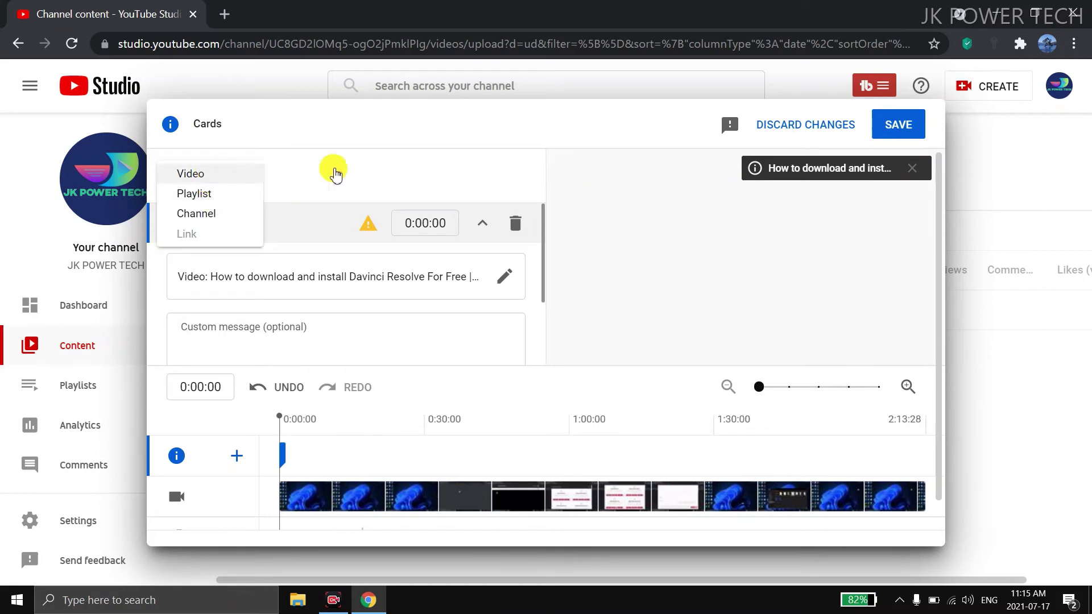
click(504, 277)
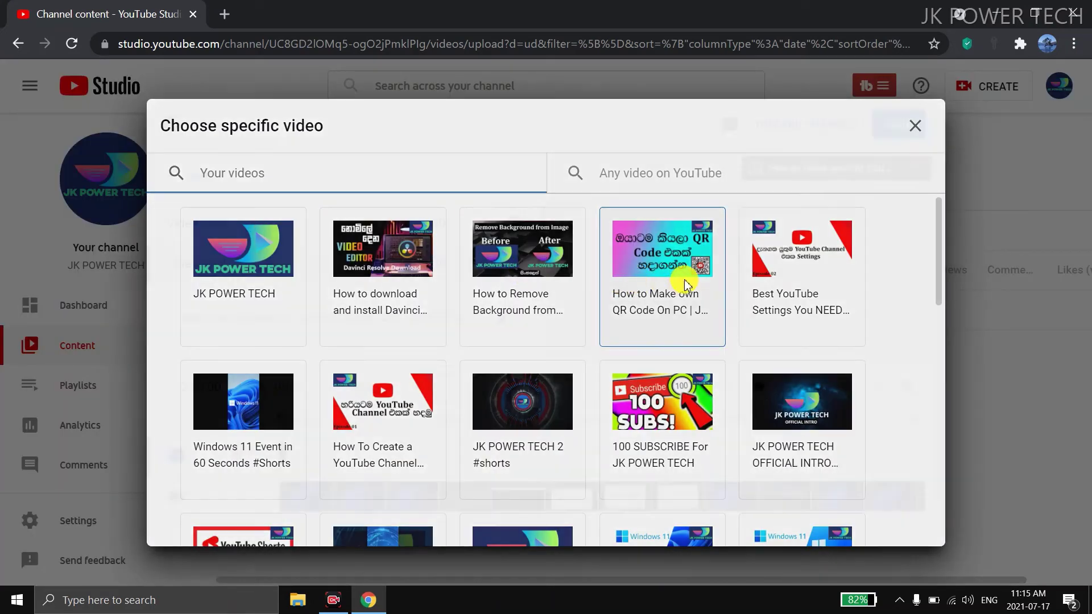
click(686, 285)
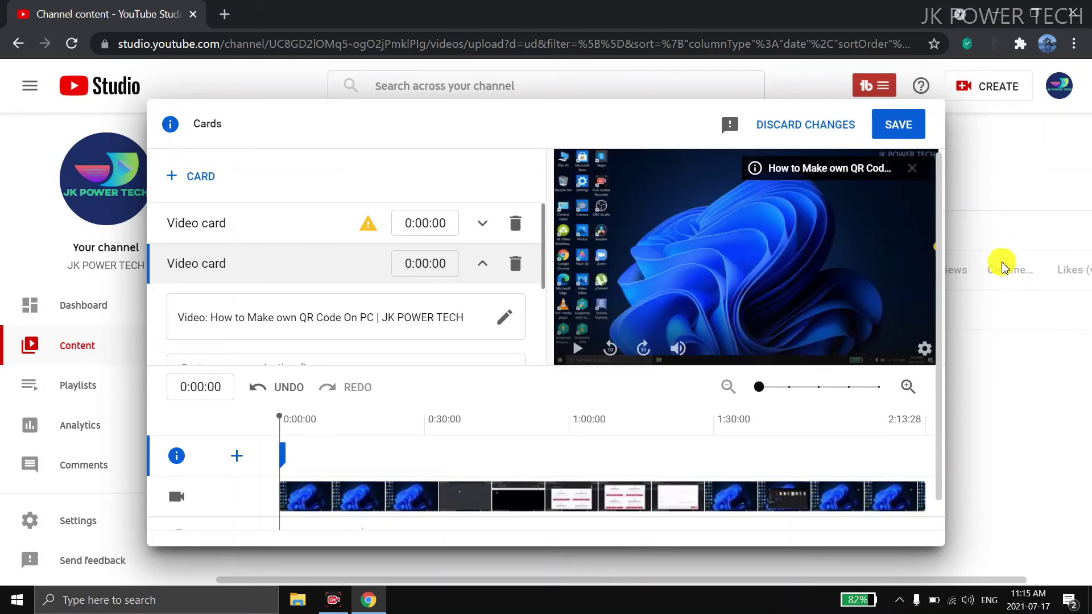
click(891, 127)
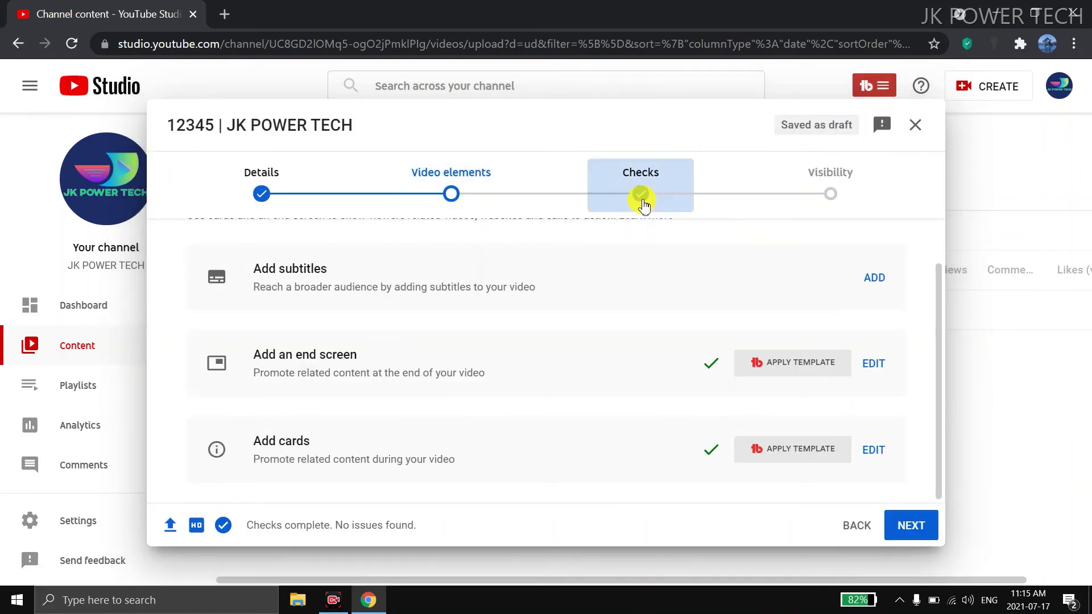
Step: Review the video's copyright checks and proceed to the visibility options
click(641, 200)
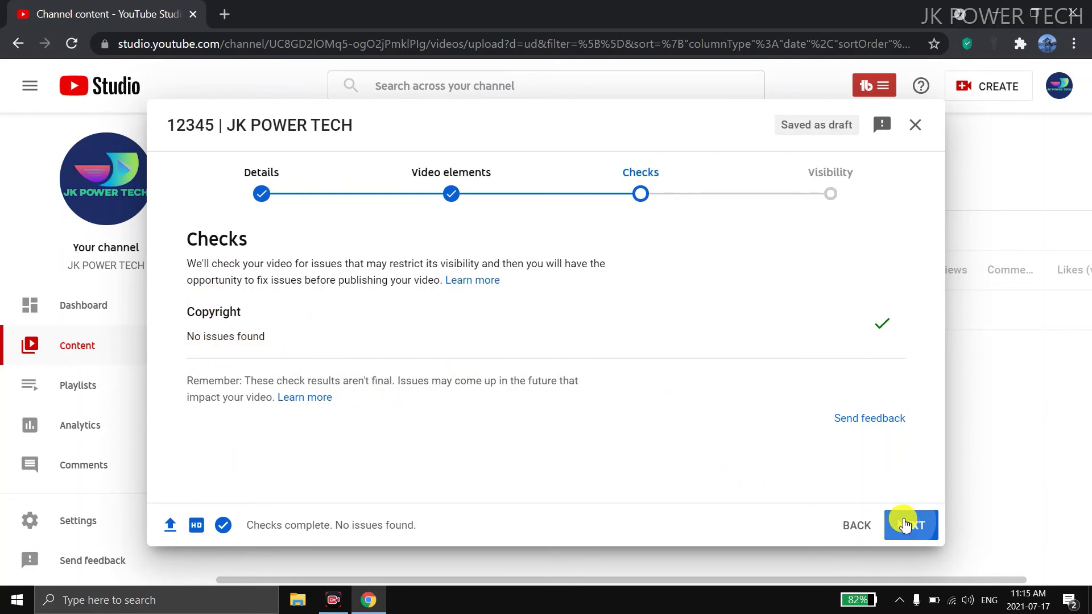
click(905, 525)
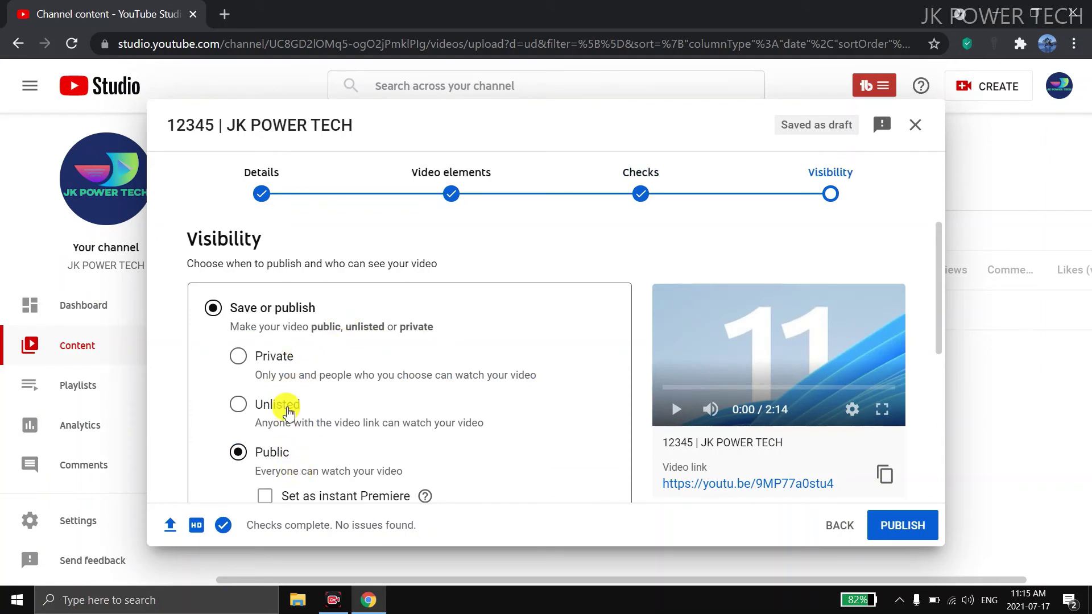
scroll(301, 407, down, 4)
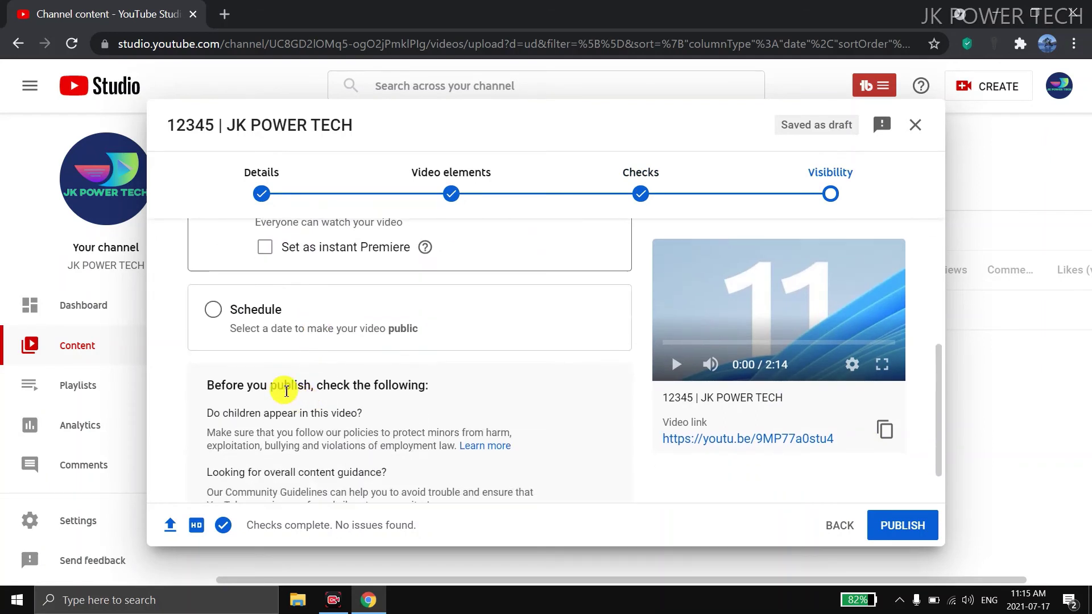
Step: Schedule the video to become public on 18 Jul 2021 at 16:00 and close the confirmation
click(245, 307)
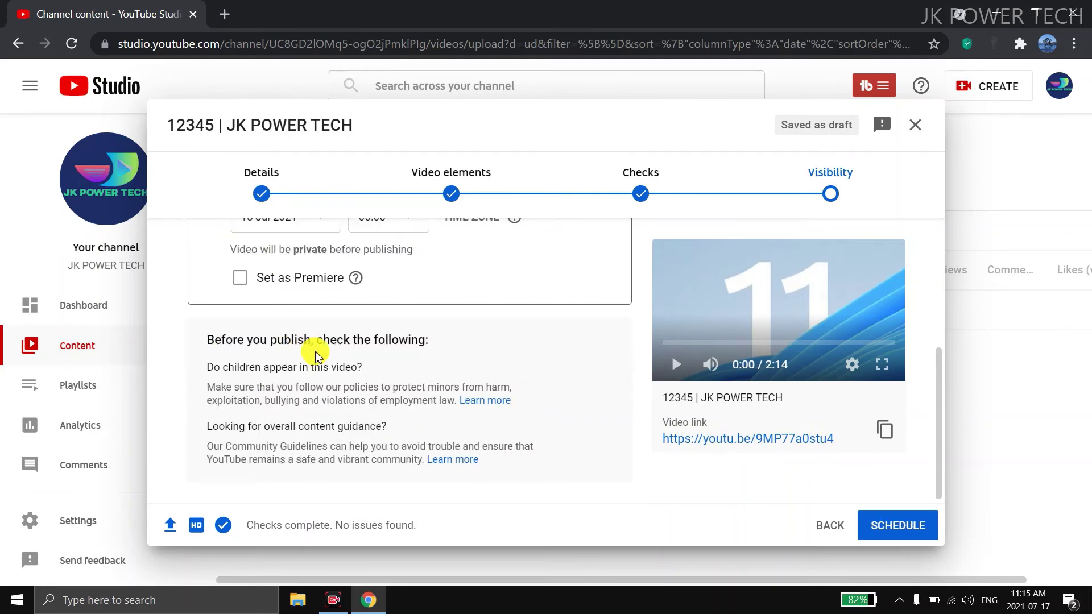
scroll(309, 365, up, 2)
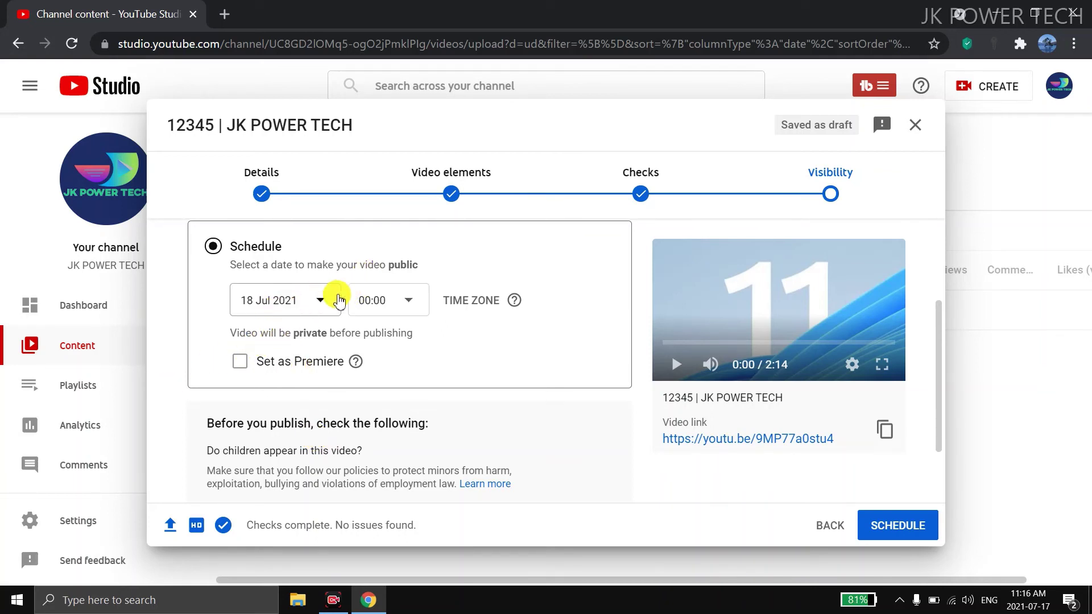
click(385, 297)
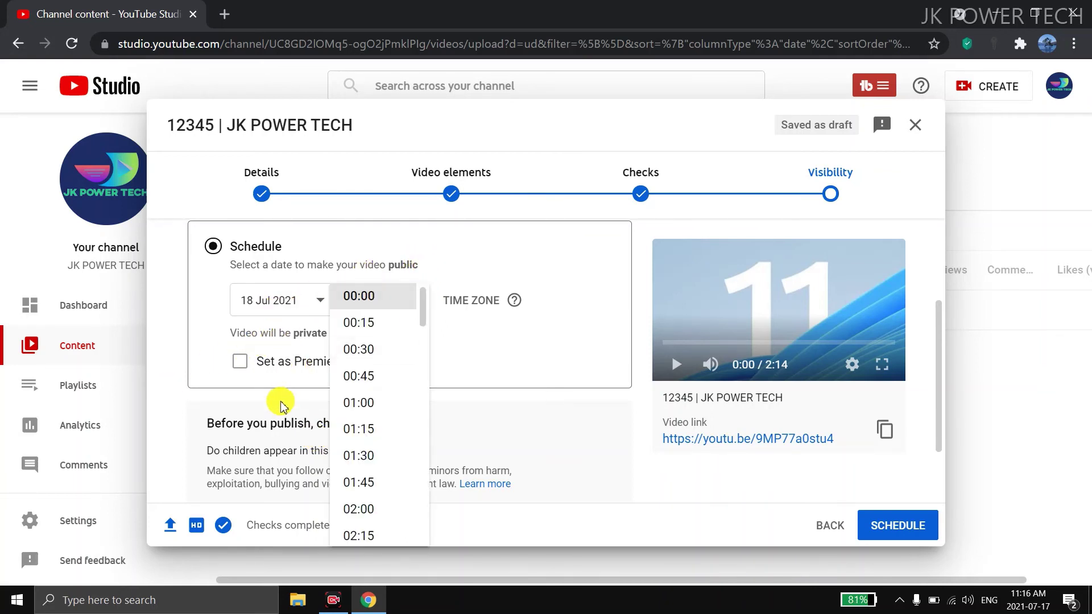
scroll(396, 417, down, 10)
scroll(396, 417, down, 20)
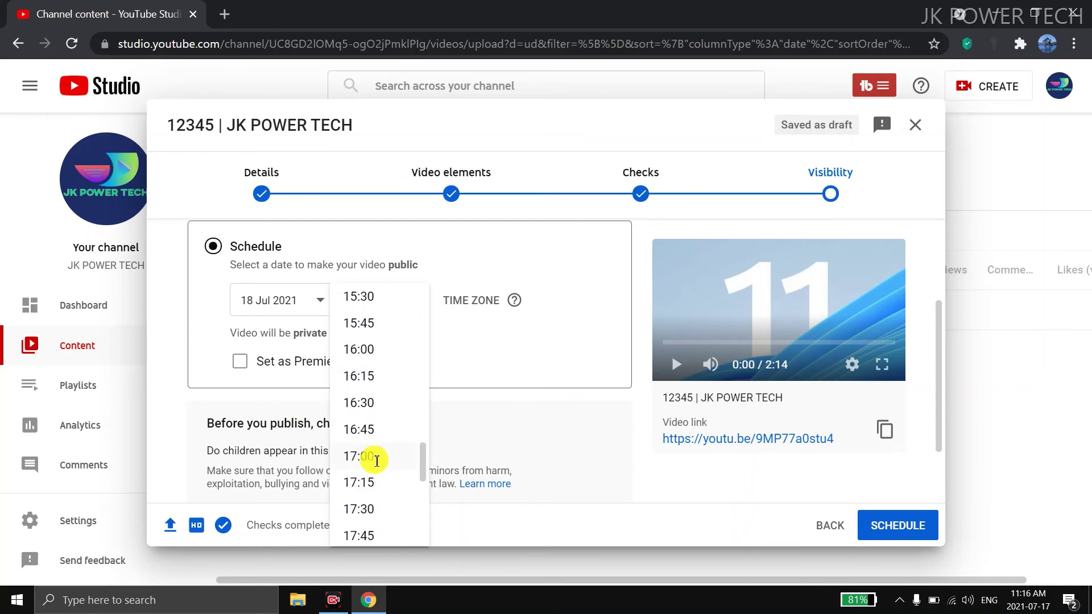
scroll(374, 452, up, 4)
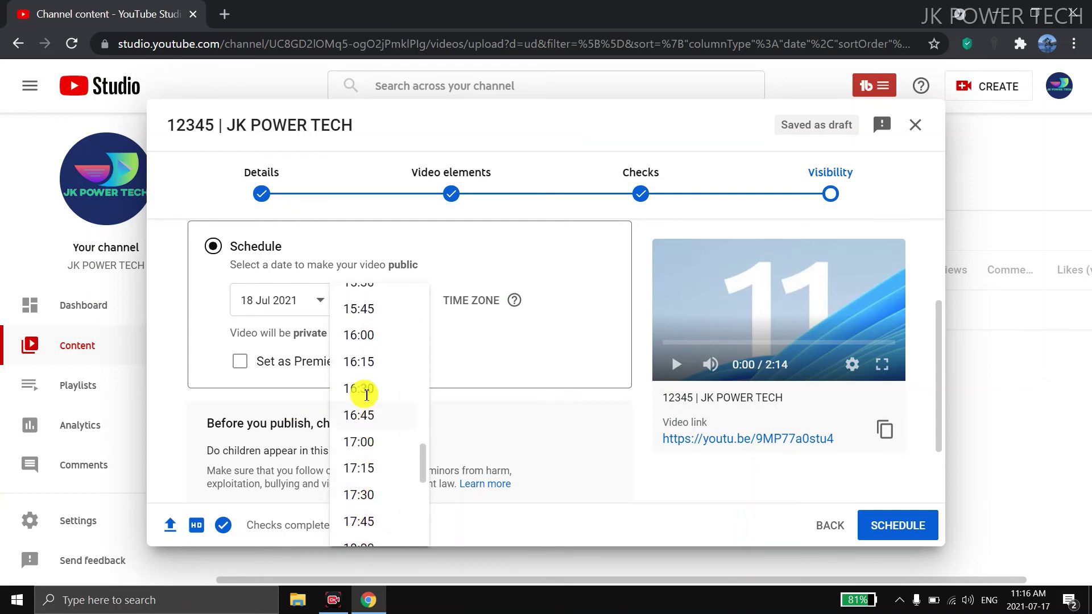
click(363, 339)
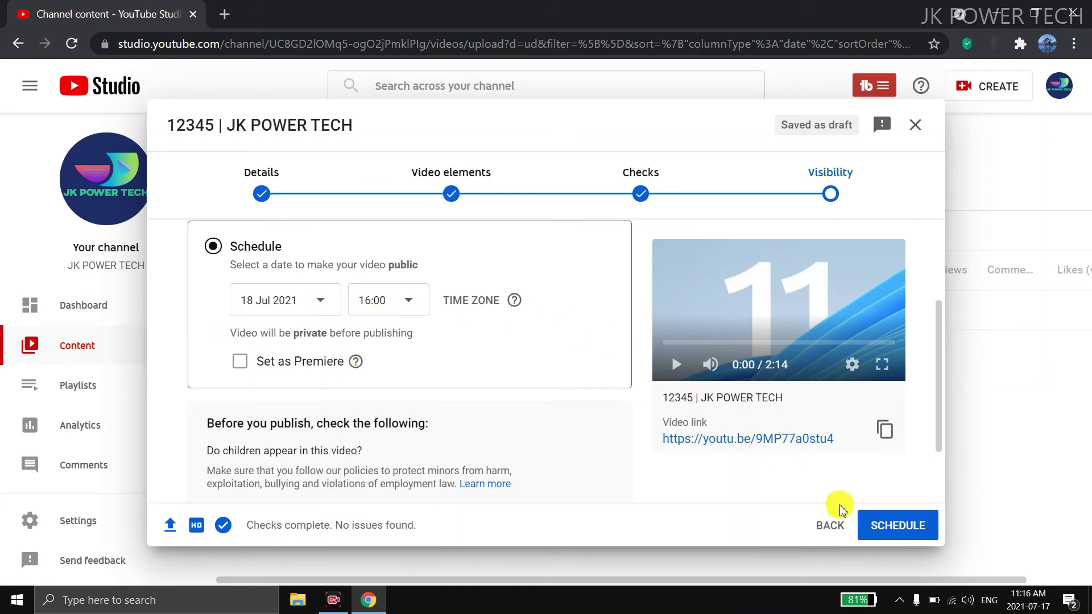
click(863, 521)
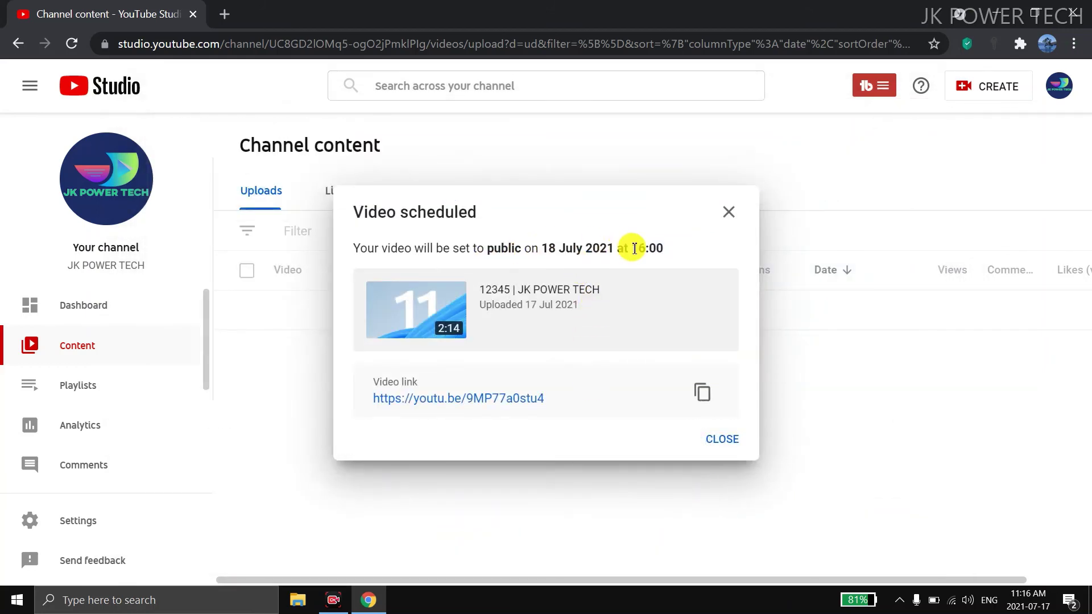
click(713, 441)
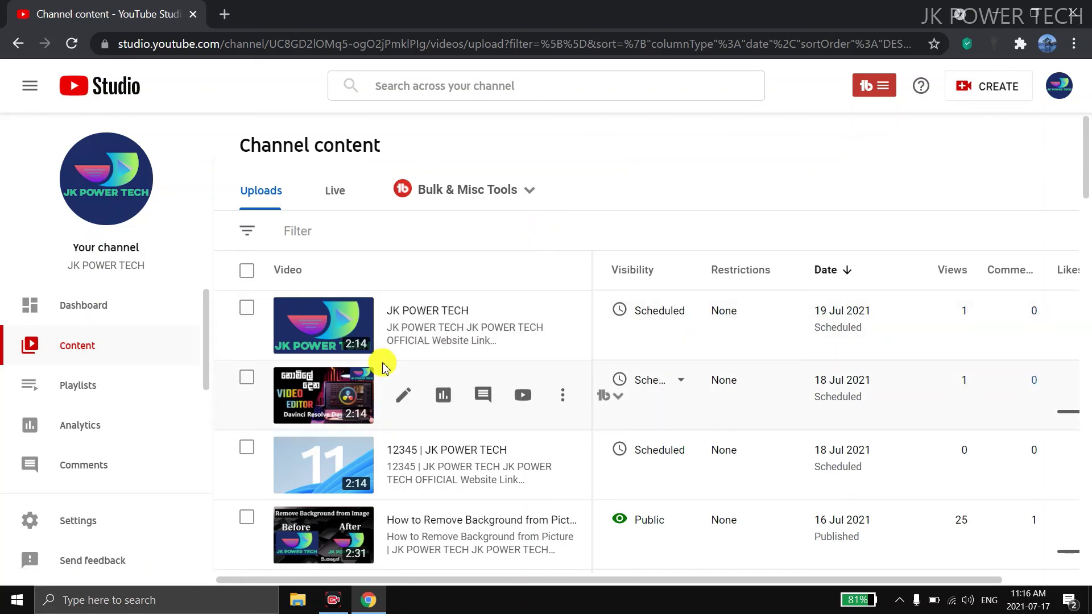
Step: Look through the channel's list of uploaded videos and close the browser
scroll(383, 367, down, 7)
scroll(608, 435, up, 7)
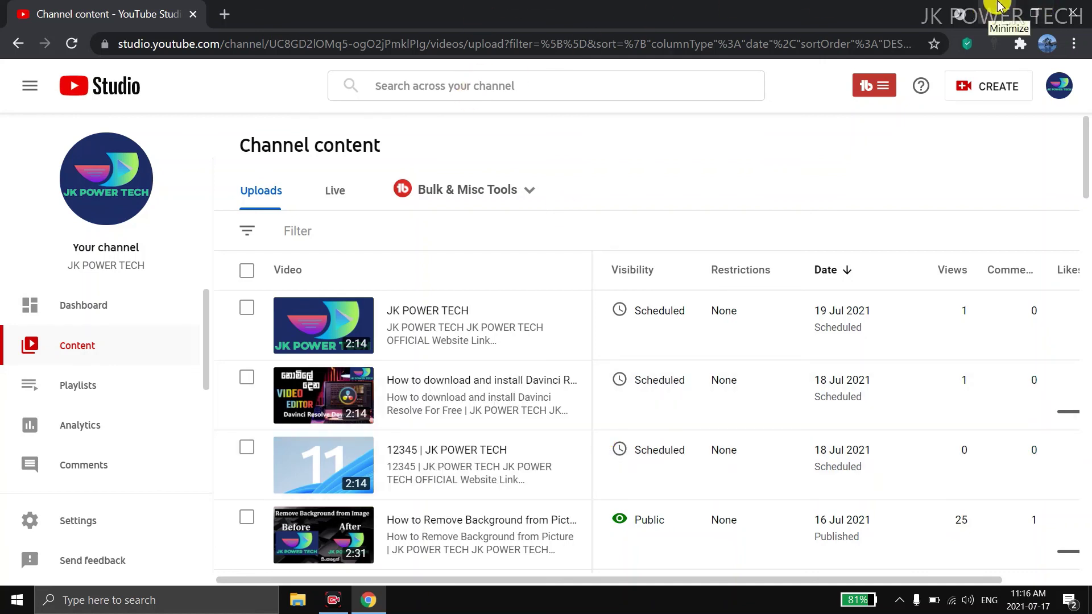
click(1076, 9)
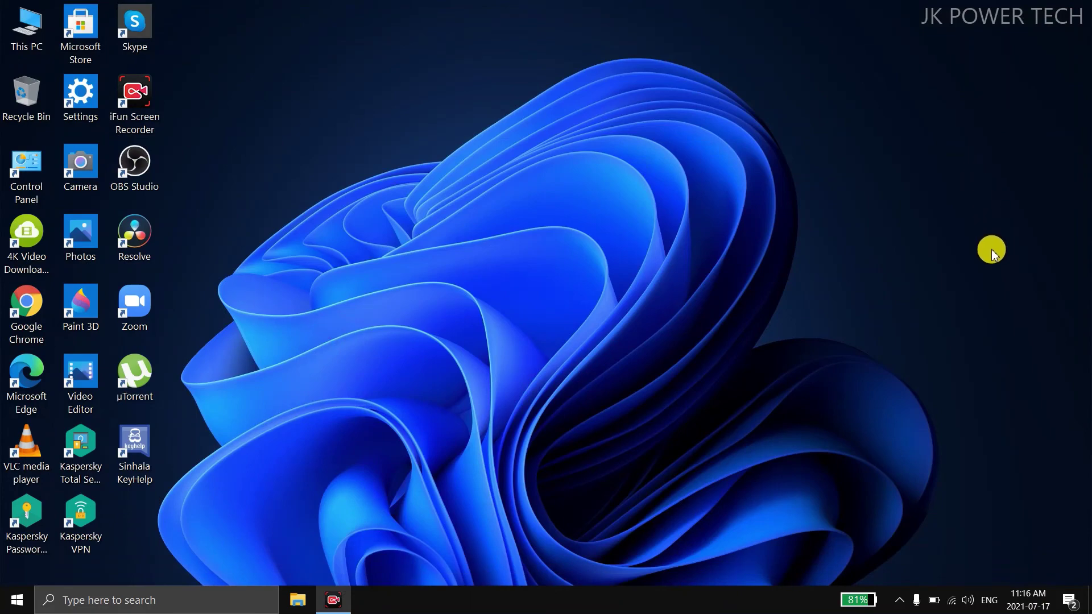